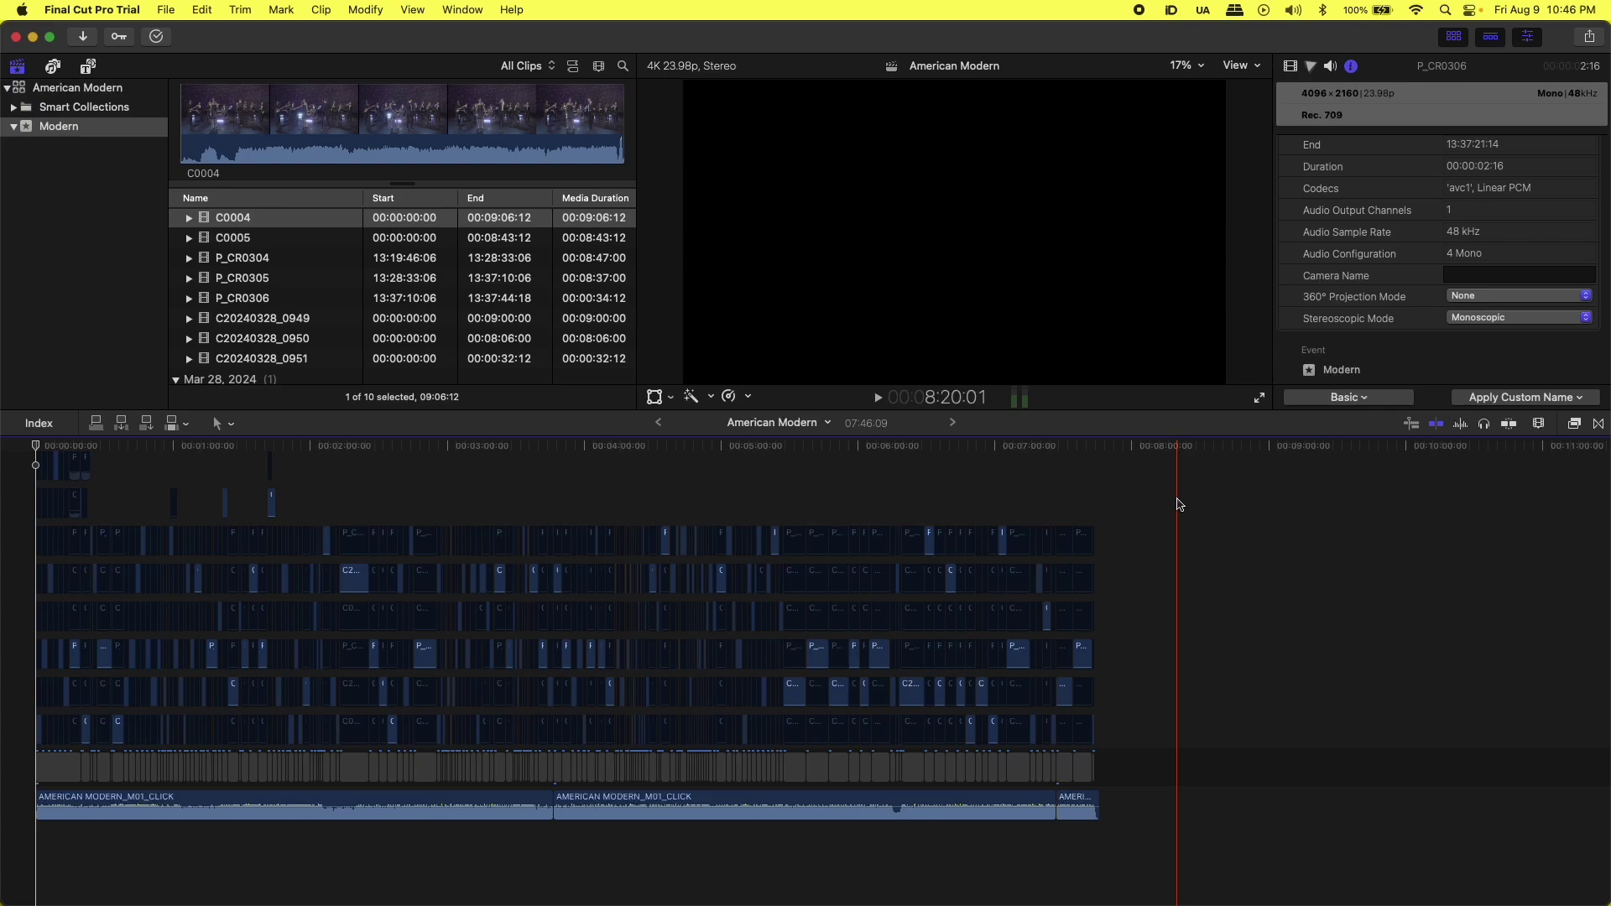
- Switch to DaVinci Resolve and pick American Modern Video.fcpxml for timeline import
left_click(166, 10)
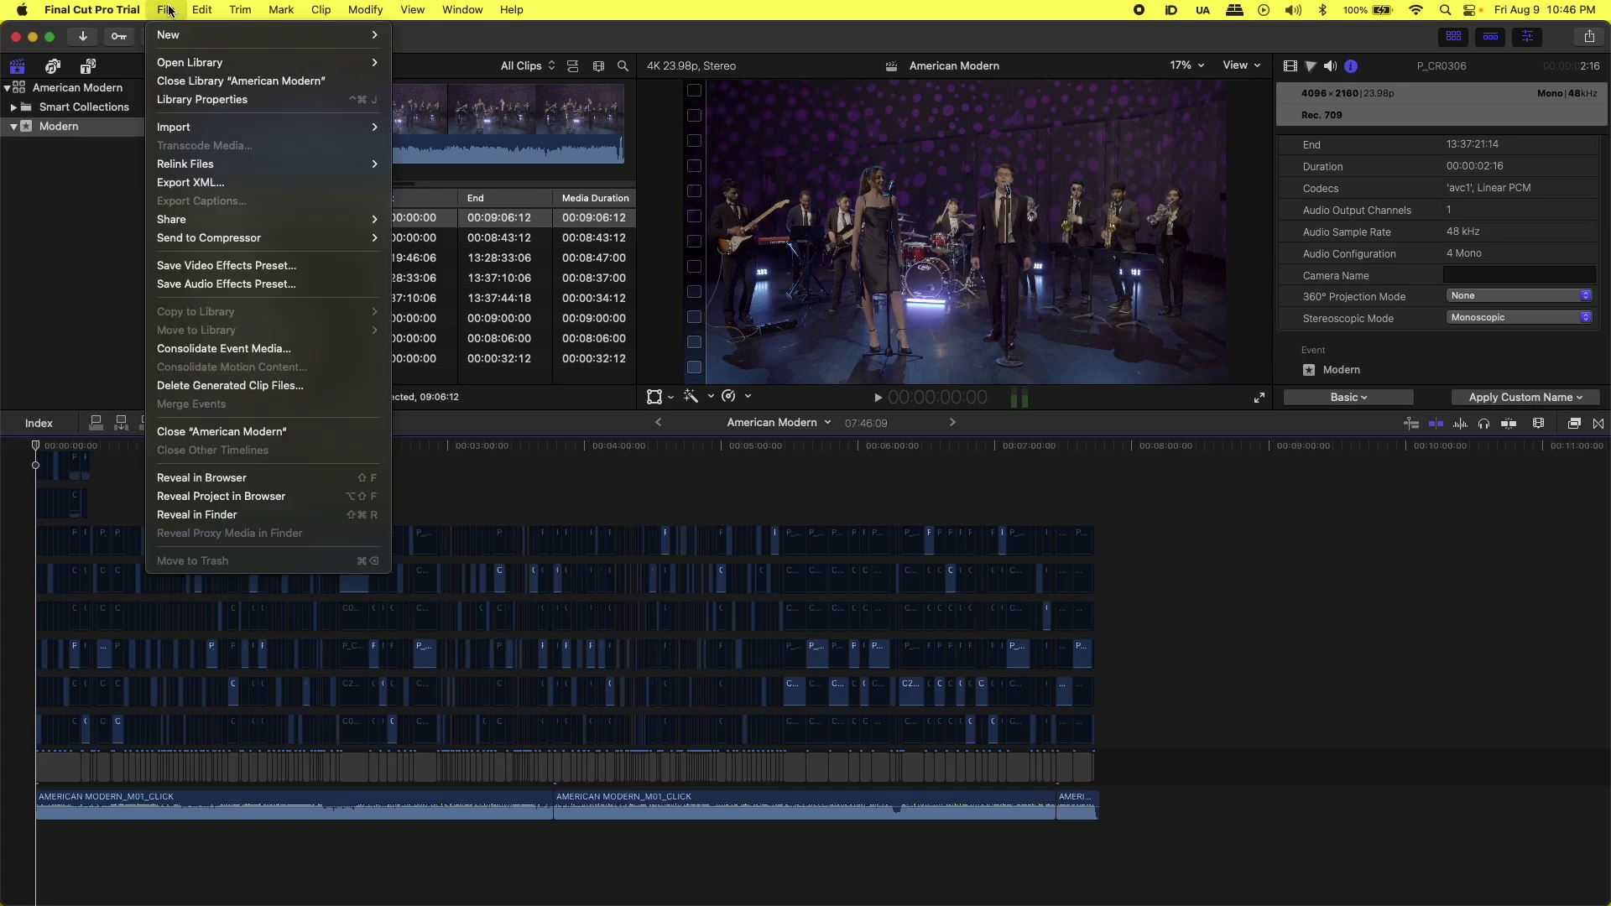
left_click(1146, 547)
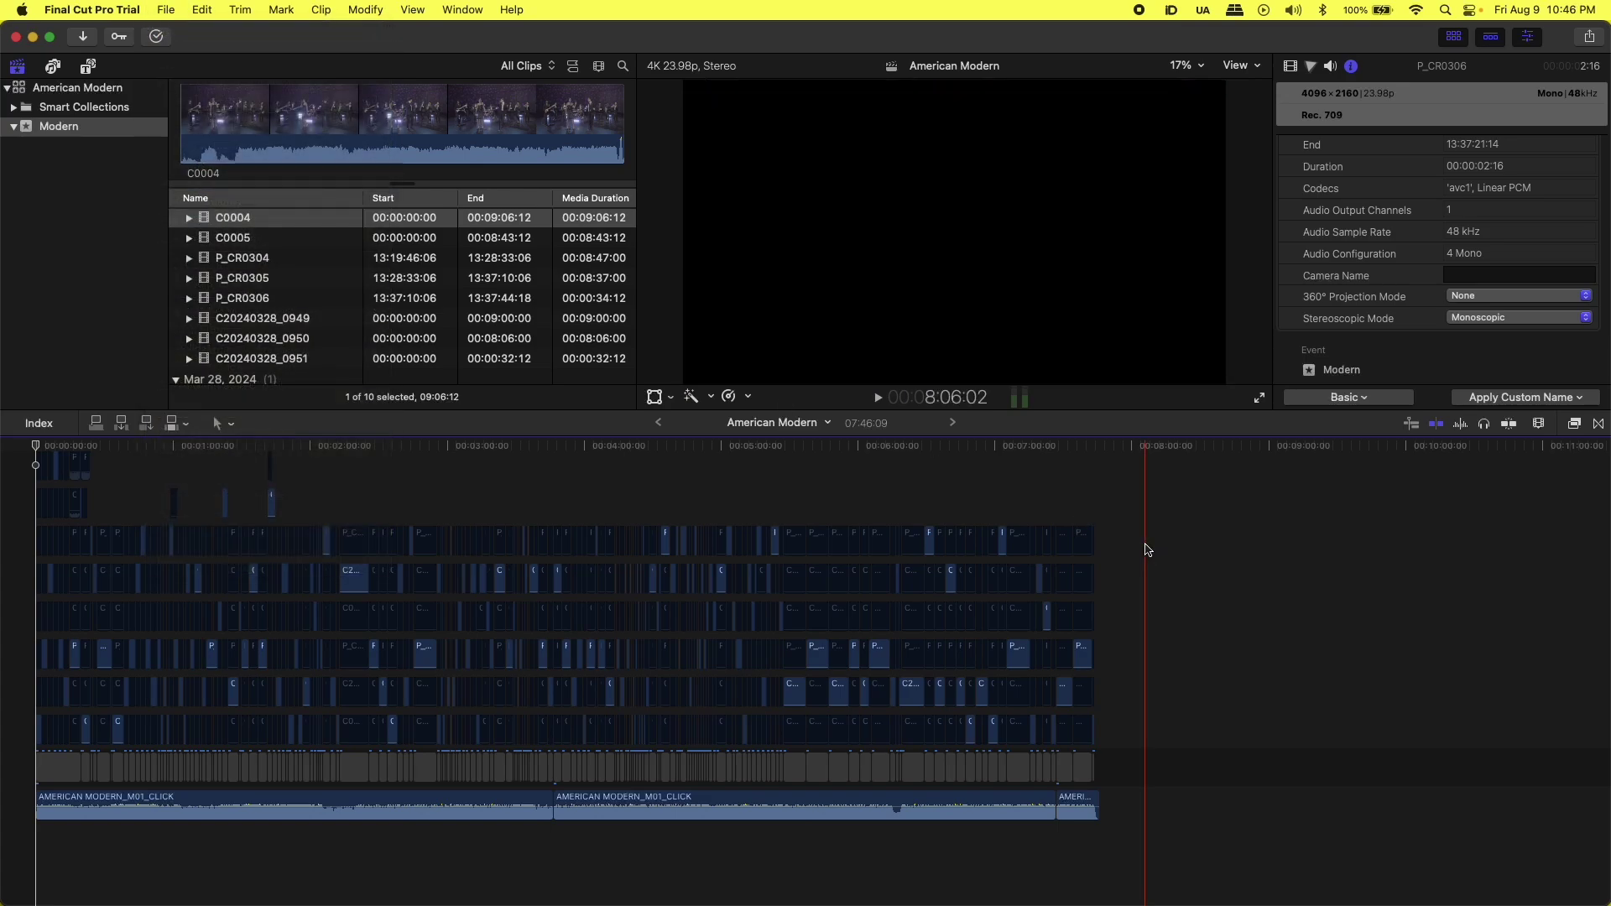
key("super+Tab")
key("super+Tab")
key("super+Tab")
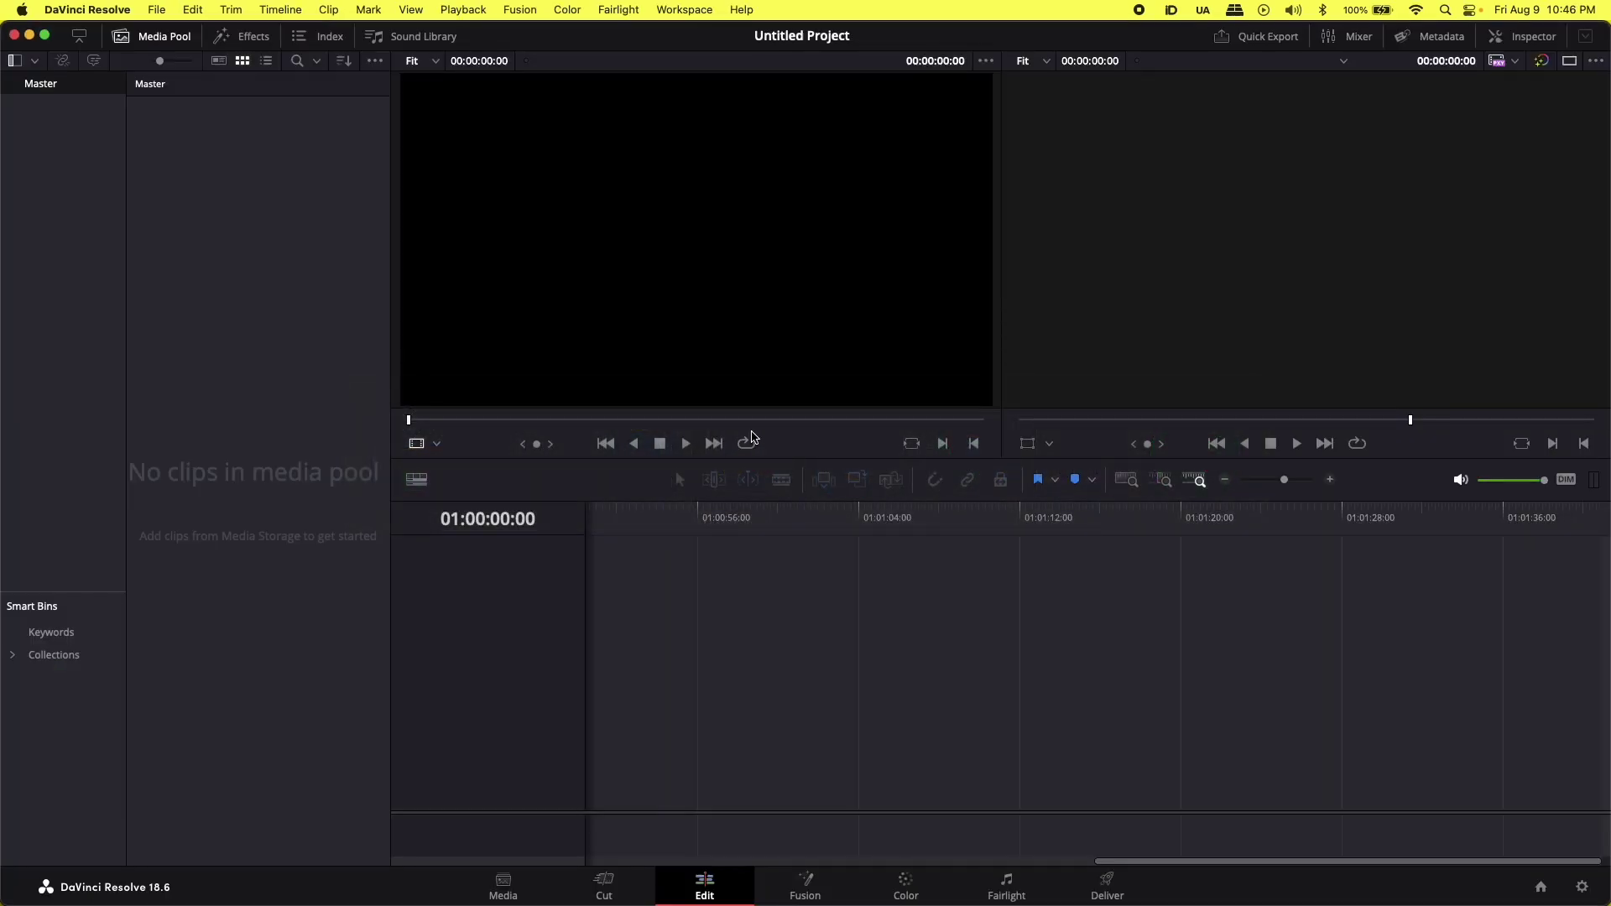
left_click(157, 12)
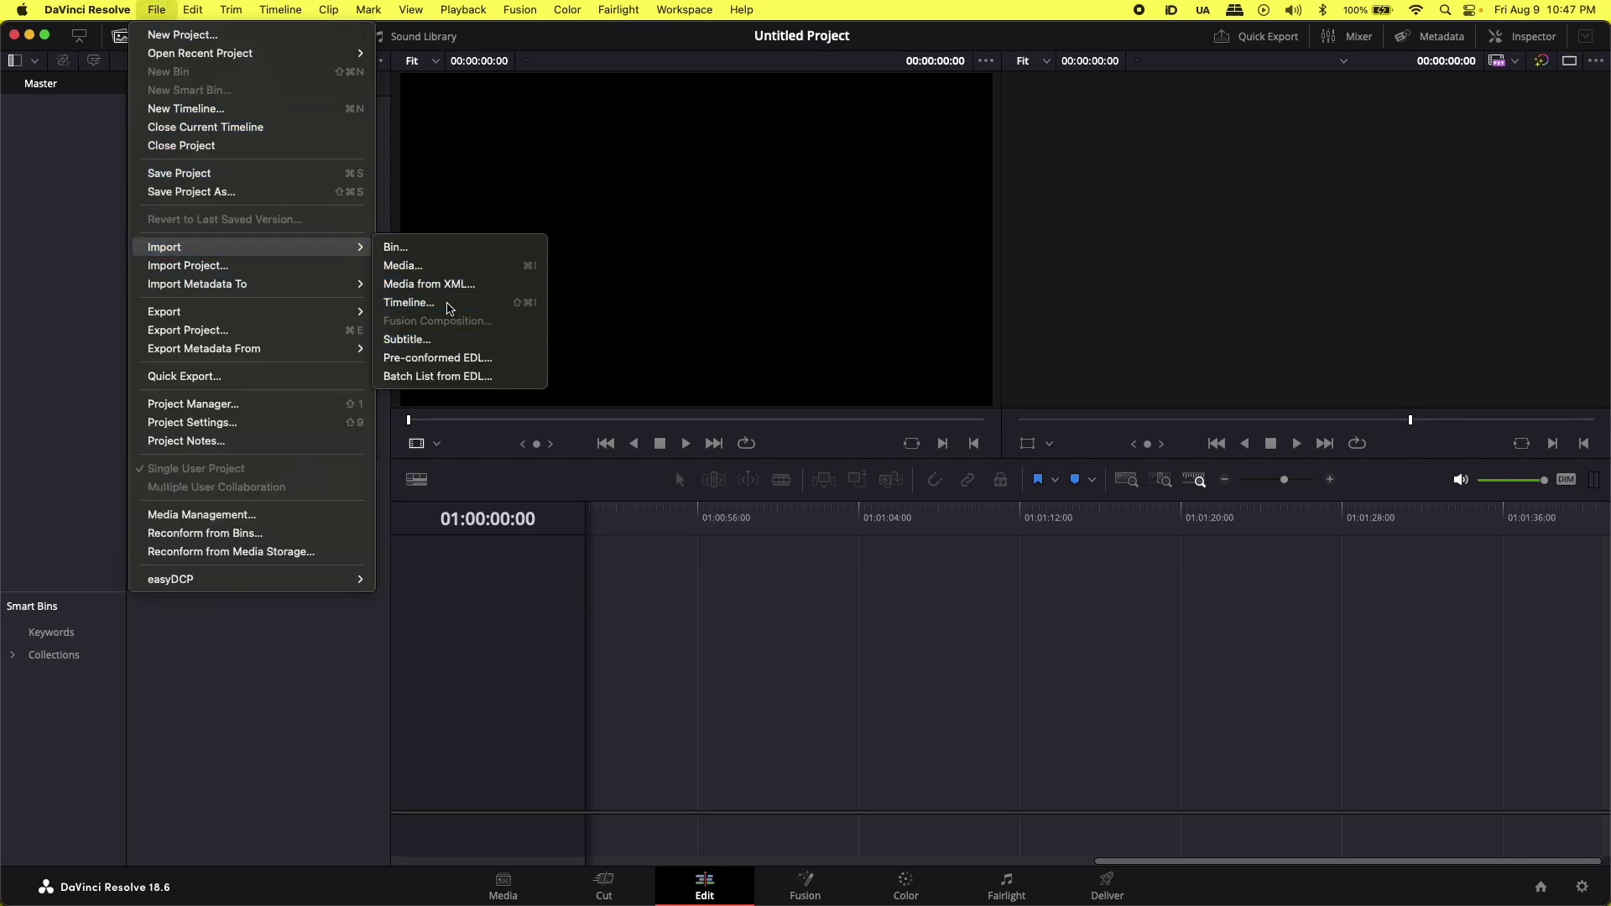
left_click(645, 368)
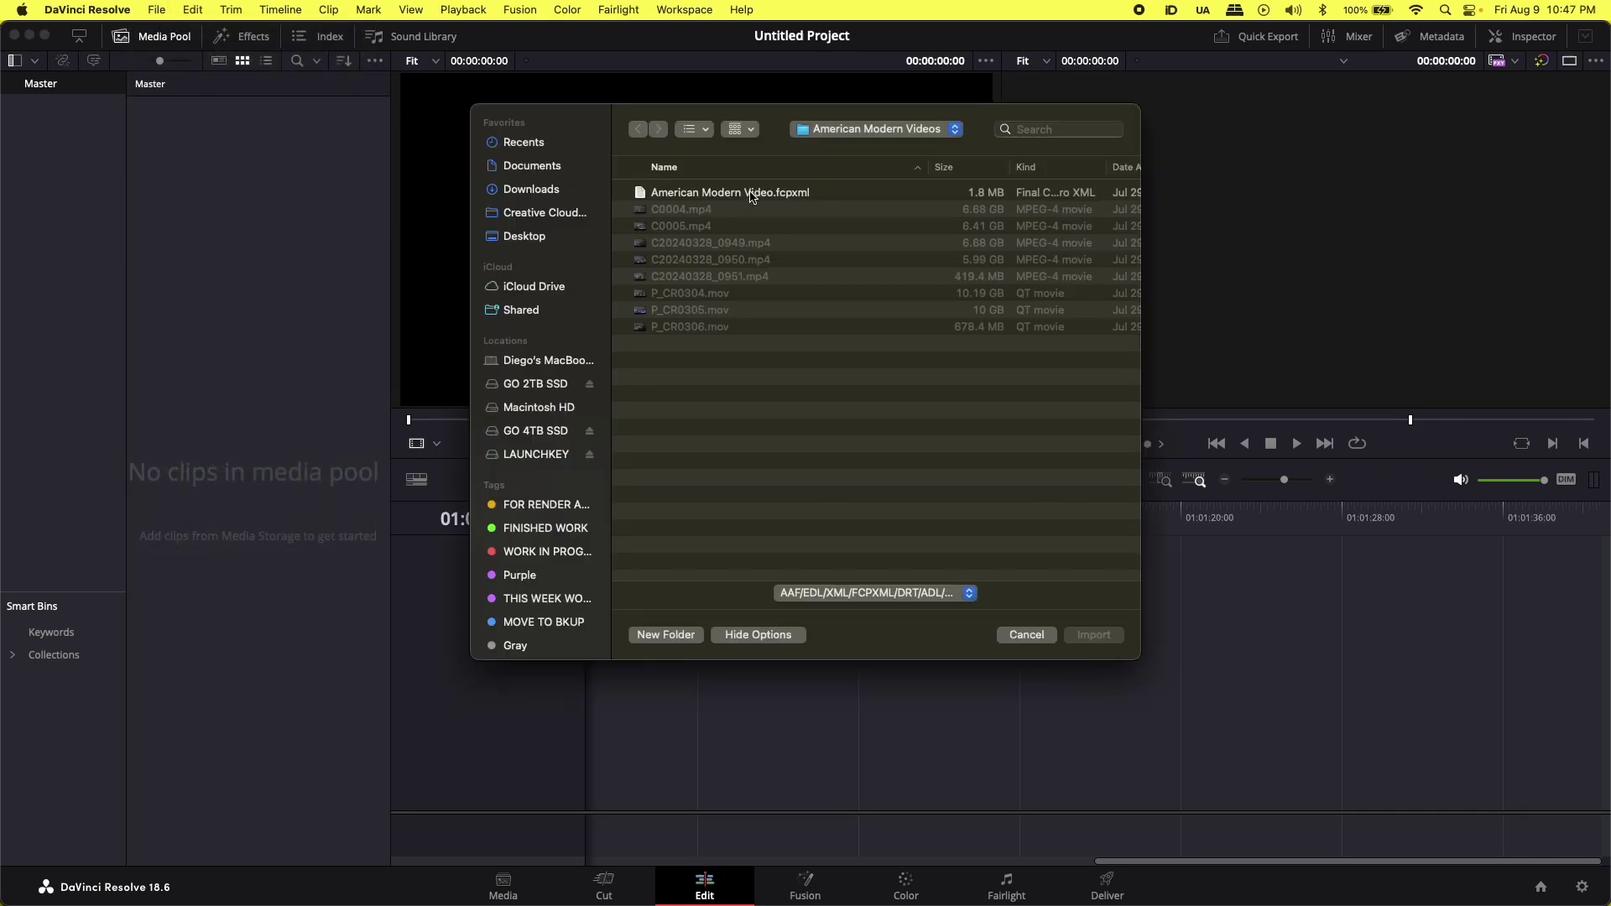
left_click(751, 195)
- Import it, accept the Load XML settings, and agree to search another folder for missing clips
left_click(1104, 638)
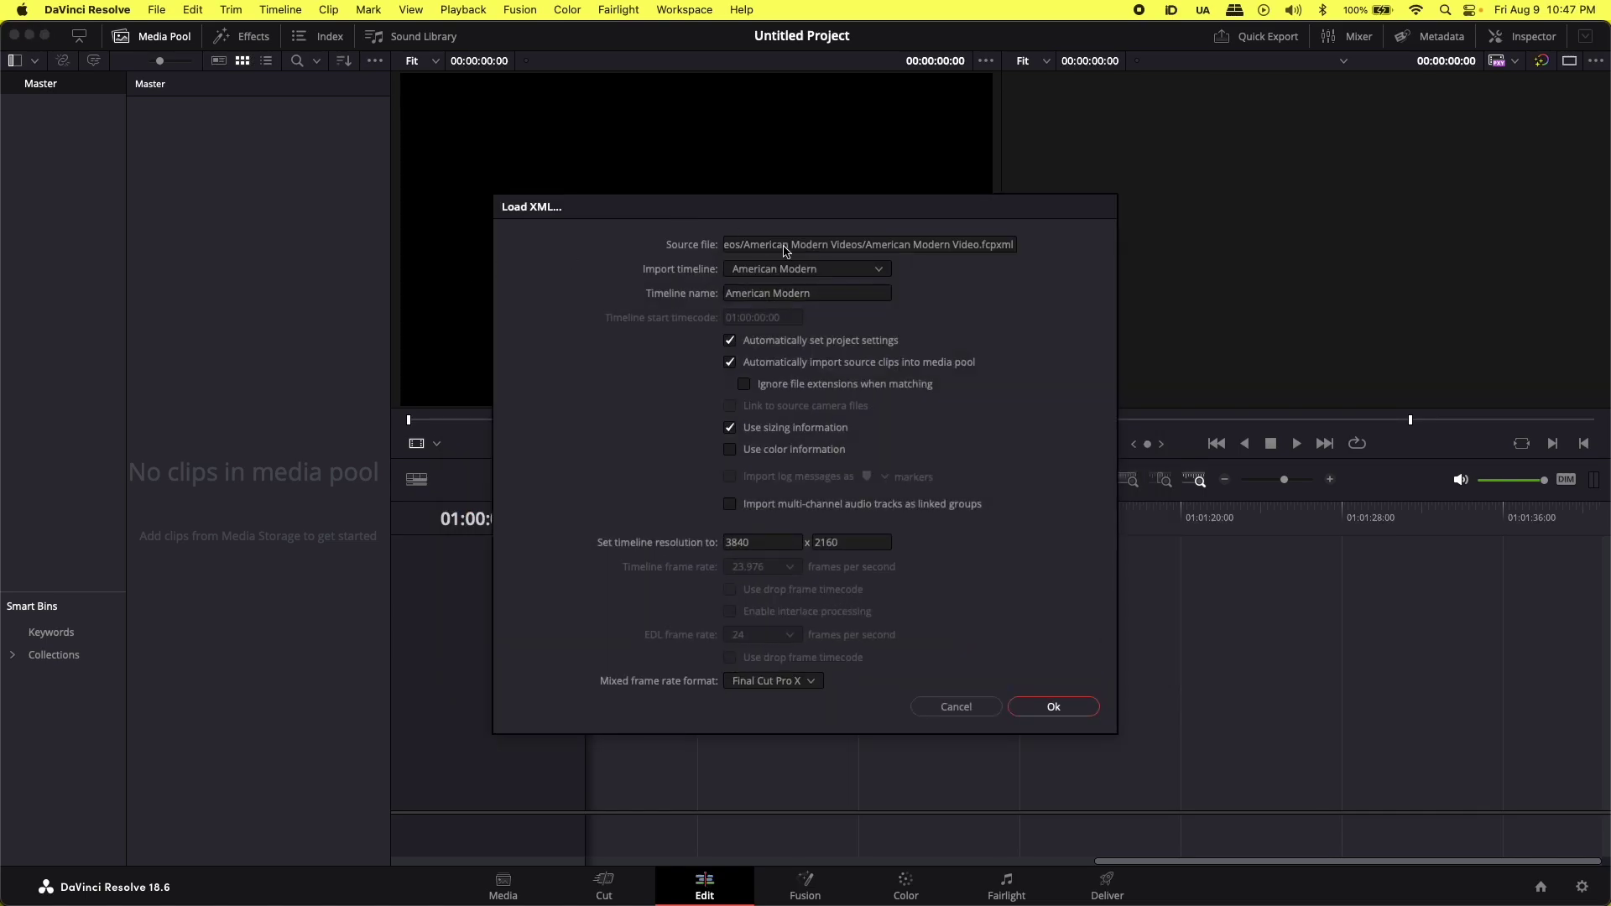
left_click(1063, 709)
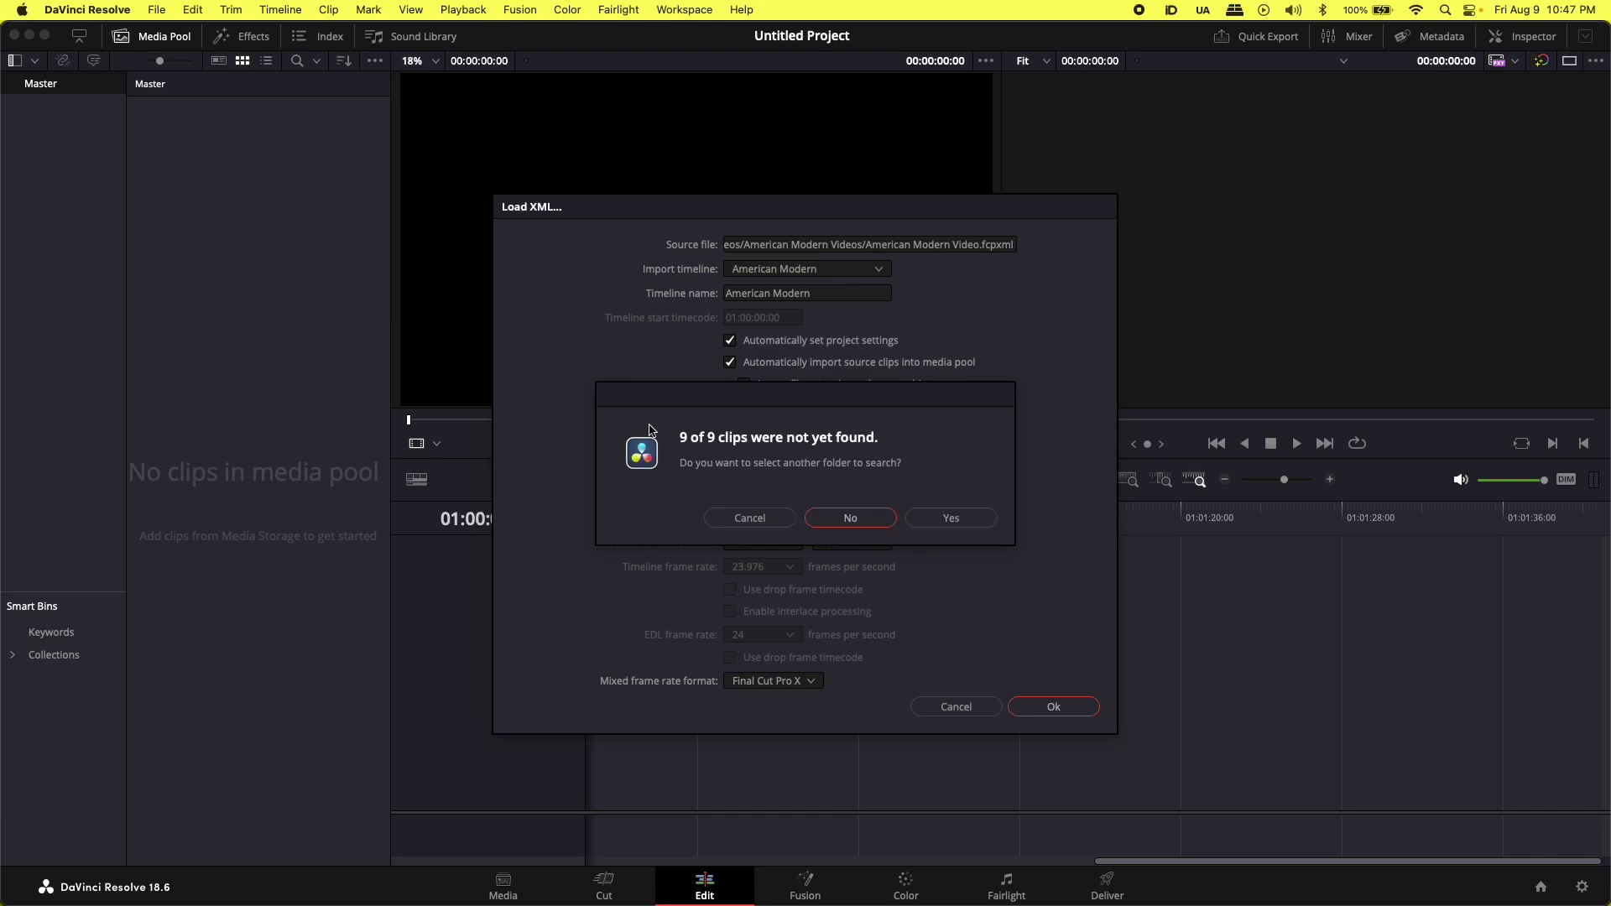
left_click(951, 520)
- Search JOGO_Videos on GO 2TB SSD for the clips, then decline searching for the remaining 5
left_click(604, 264)
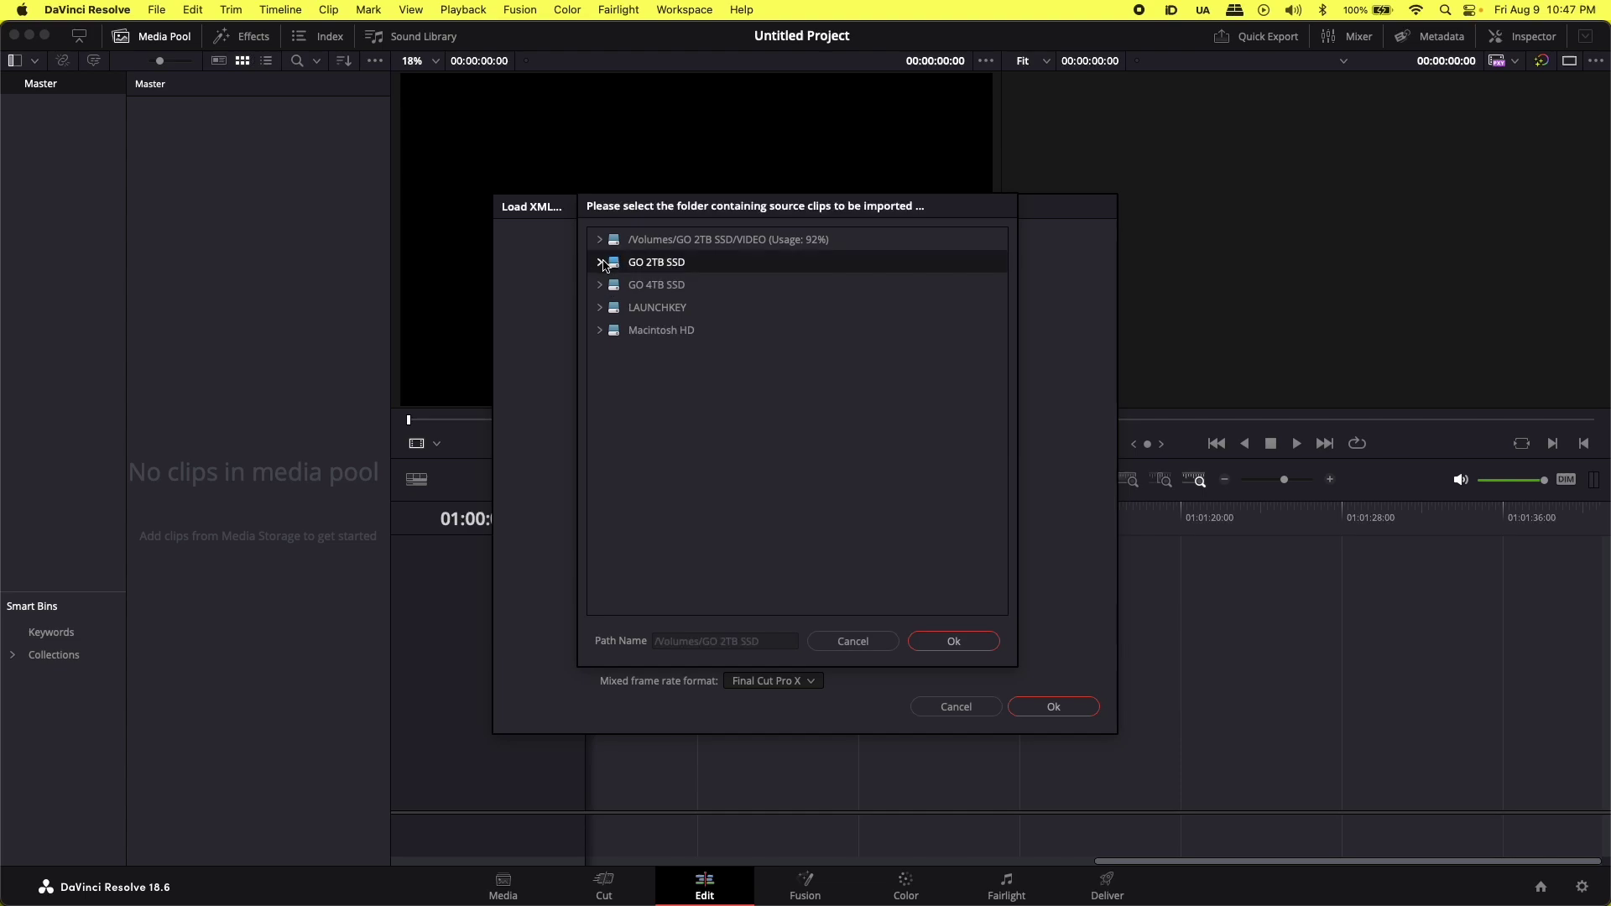
left_click(602, 262)
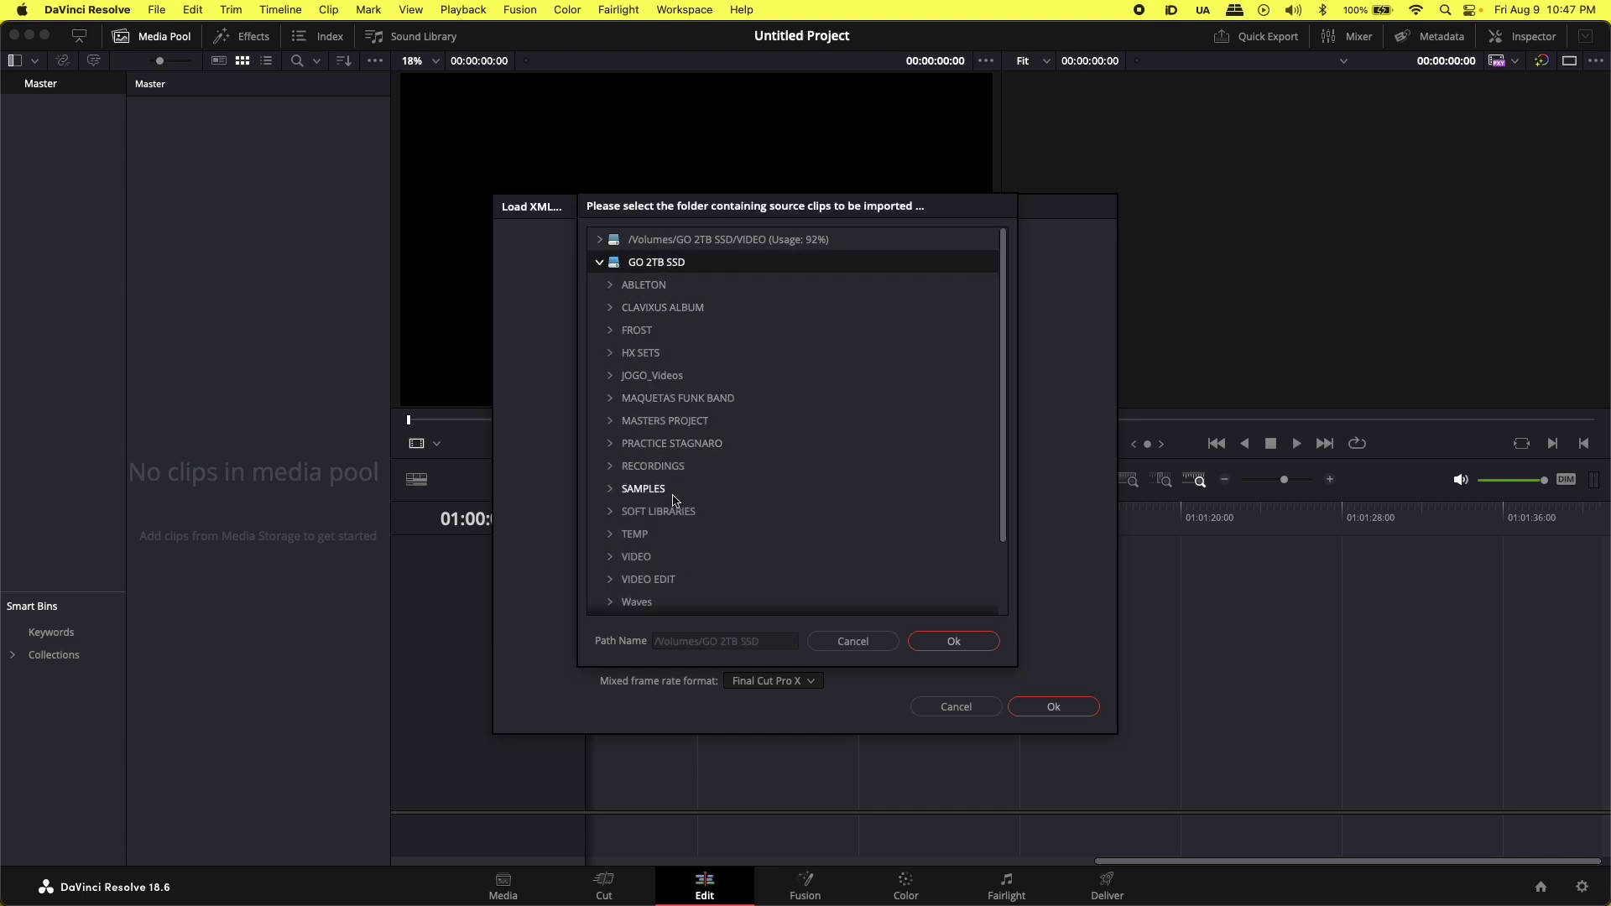
scroll(673, 500, "down", 1)
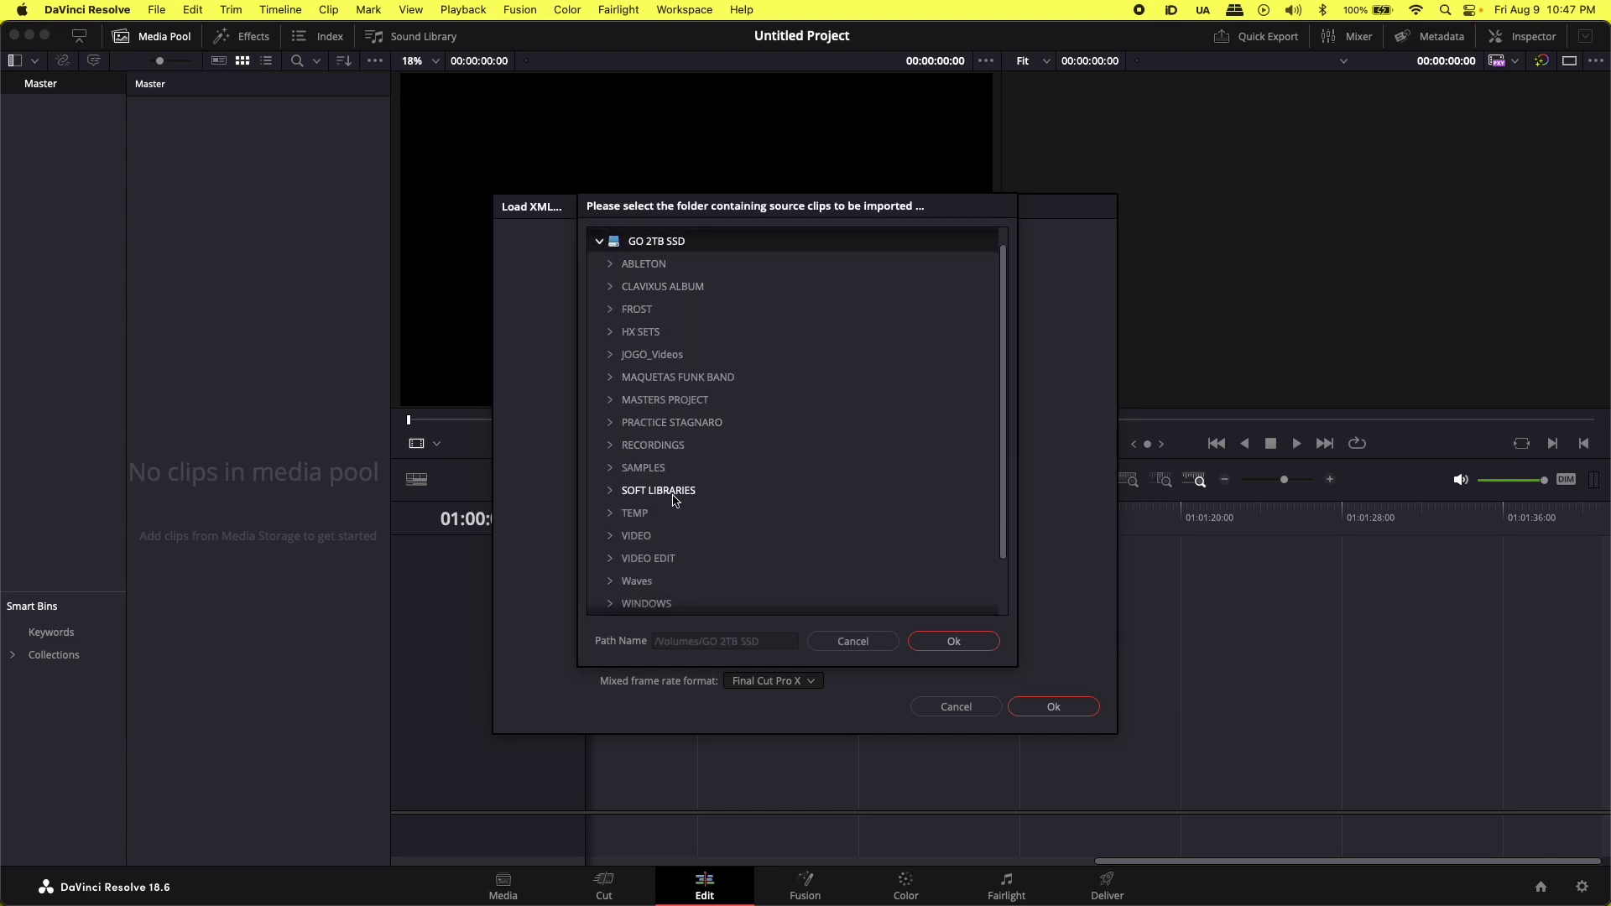
left_click(636, 359)
left_click(964, 640)
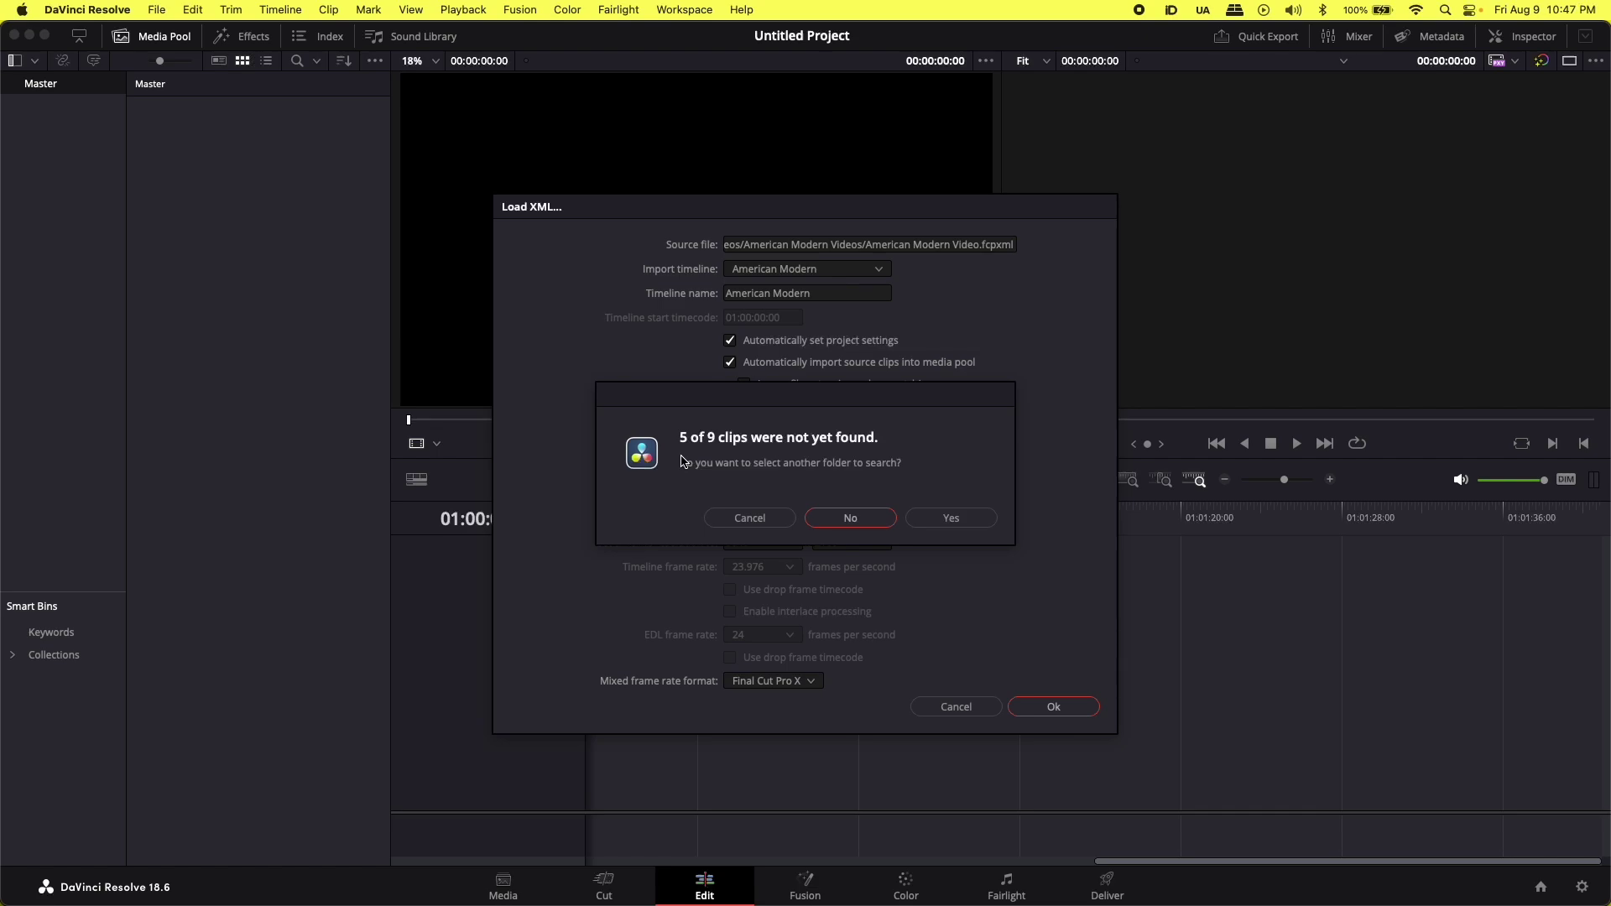
left_click(850, 518)
- Confirm the Load XML import, close the import log, and scroll over the imported timeline
key("Return")
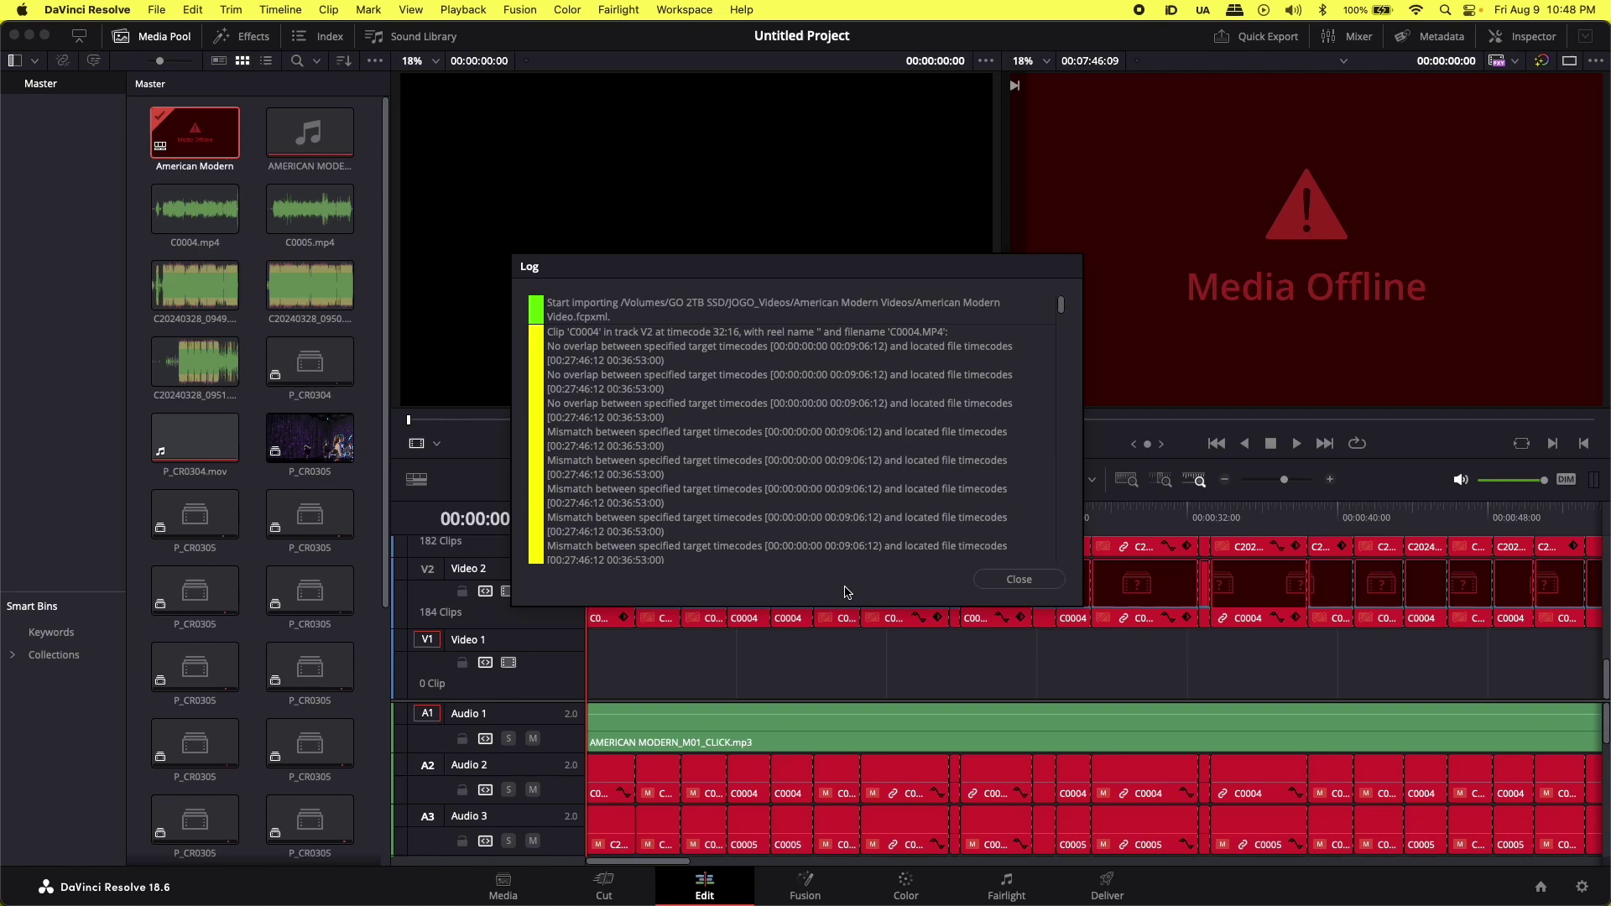
key("Escape")
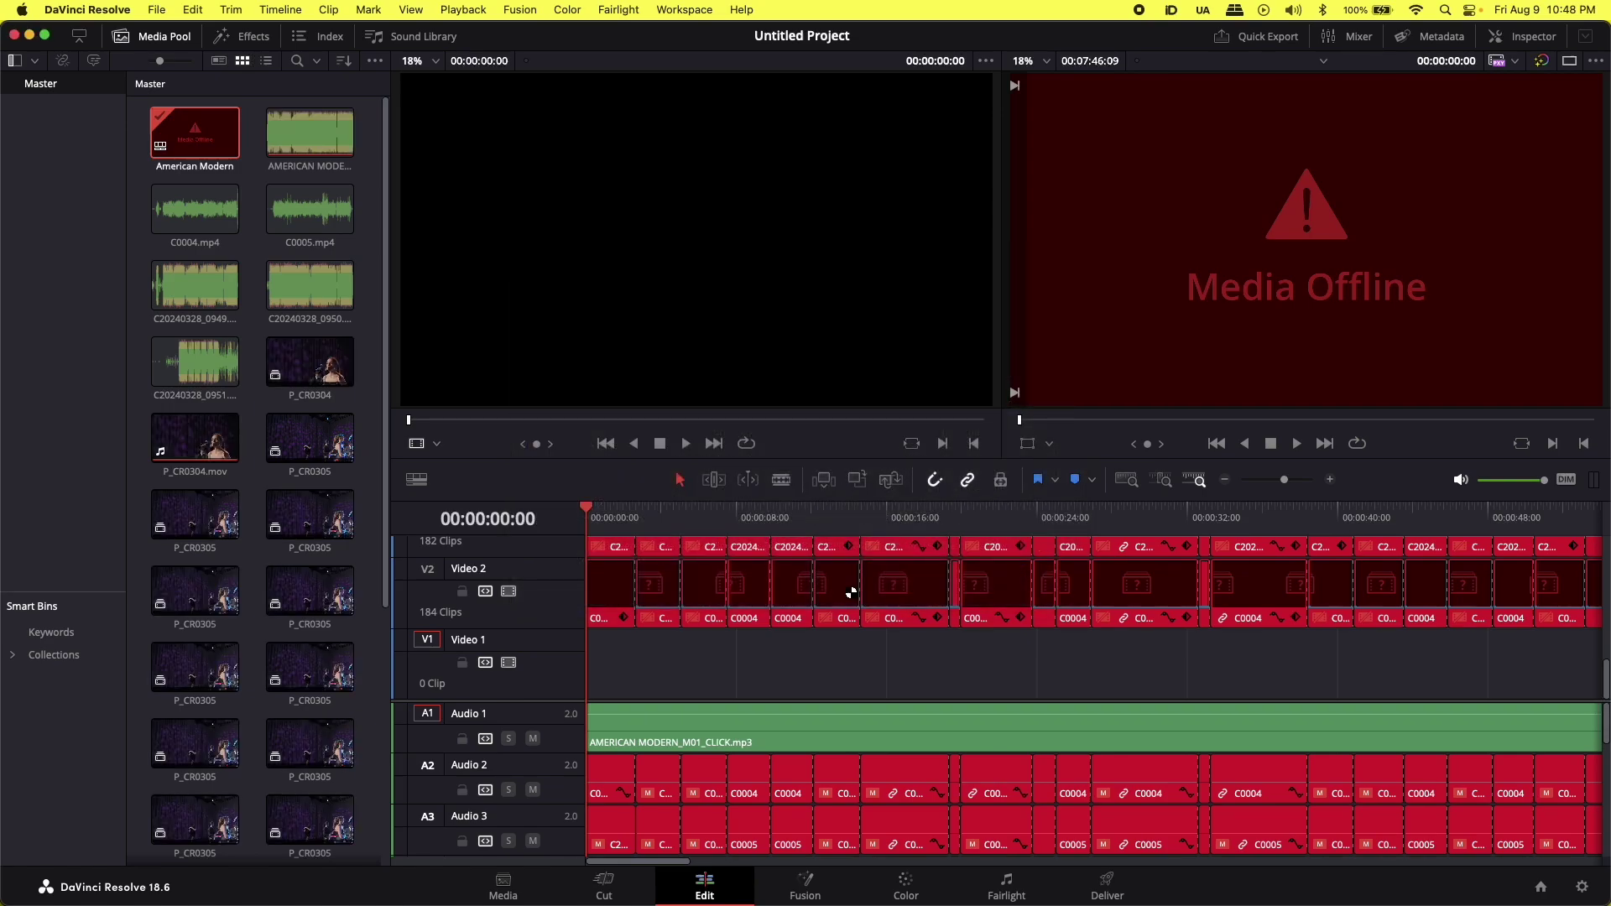
scroll(772, 631, "up", 1)
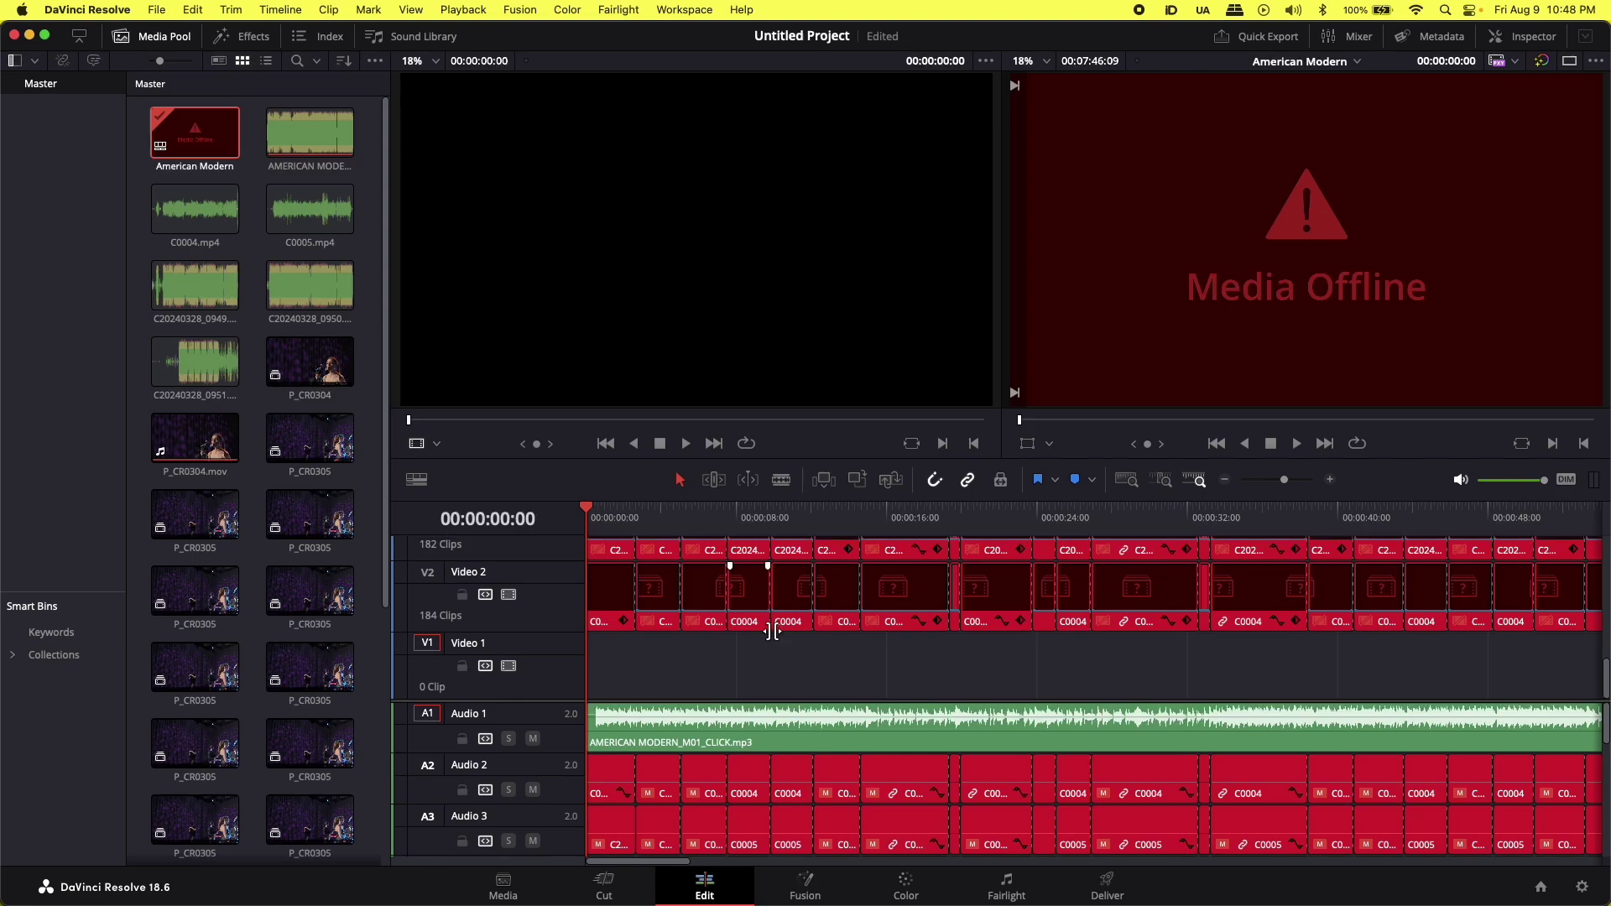
scroll(772, 631, "up", 3)
left_click(63, 62)
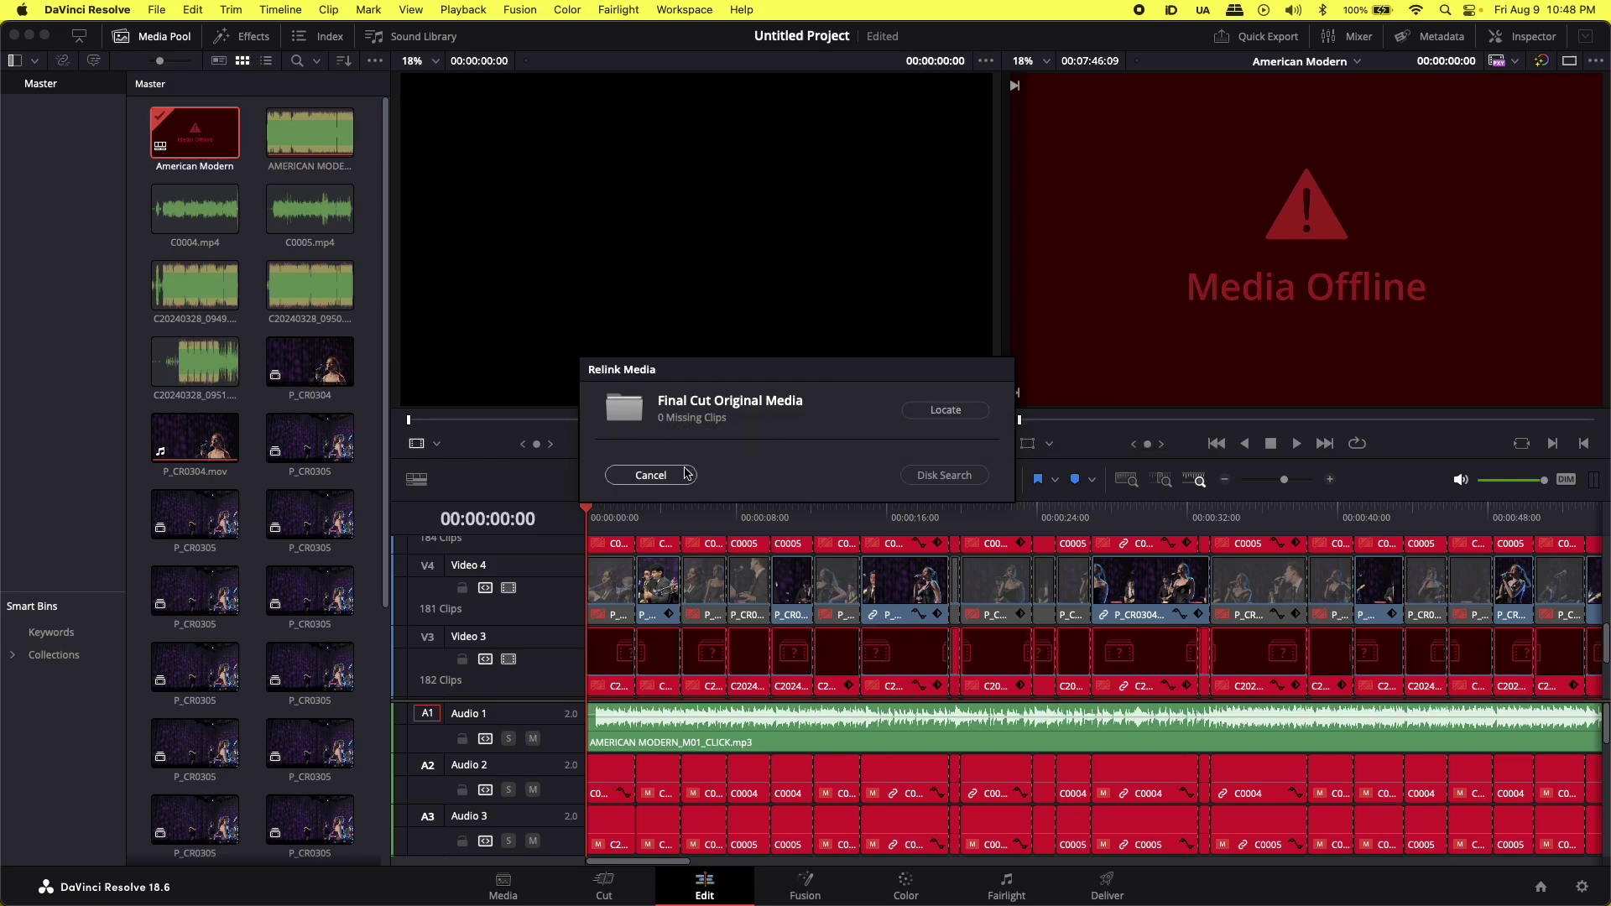
left_click(656, 482)
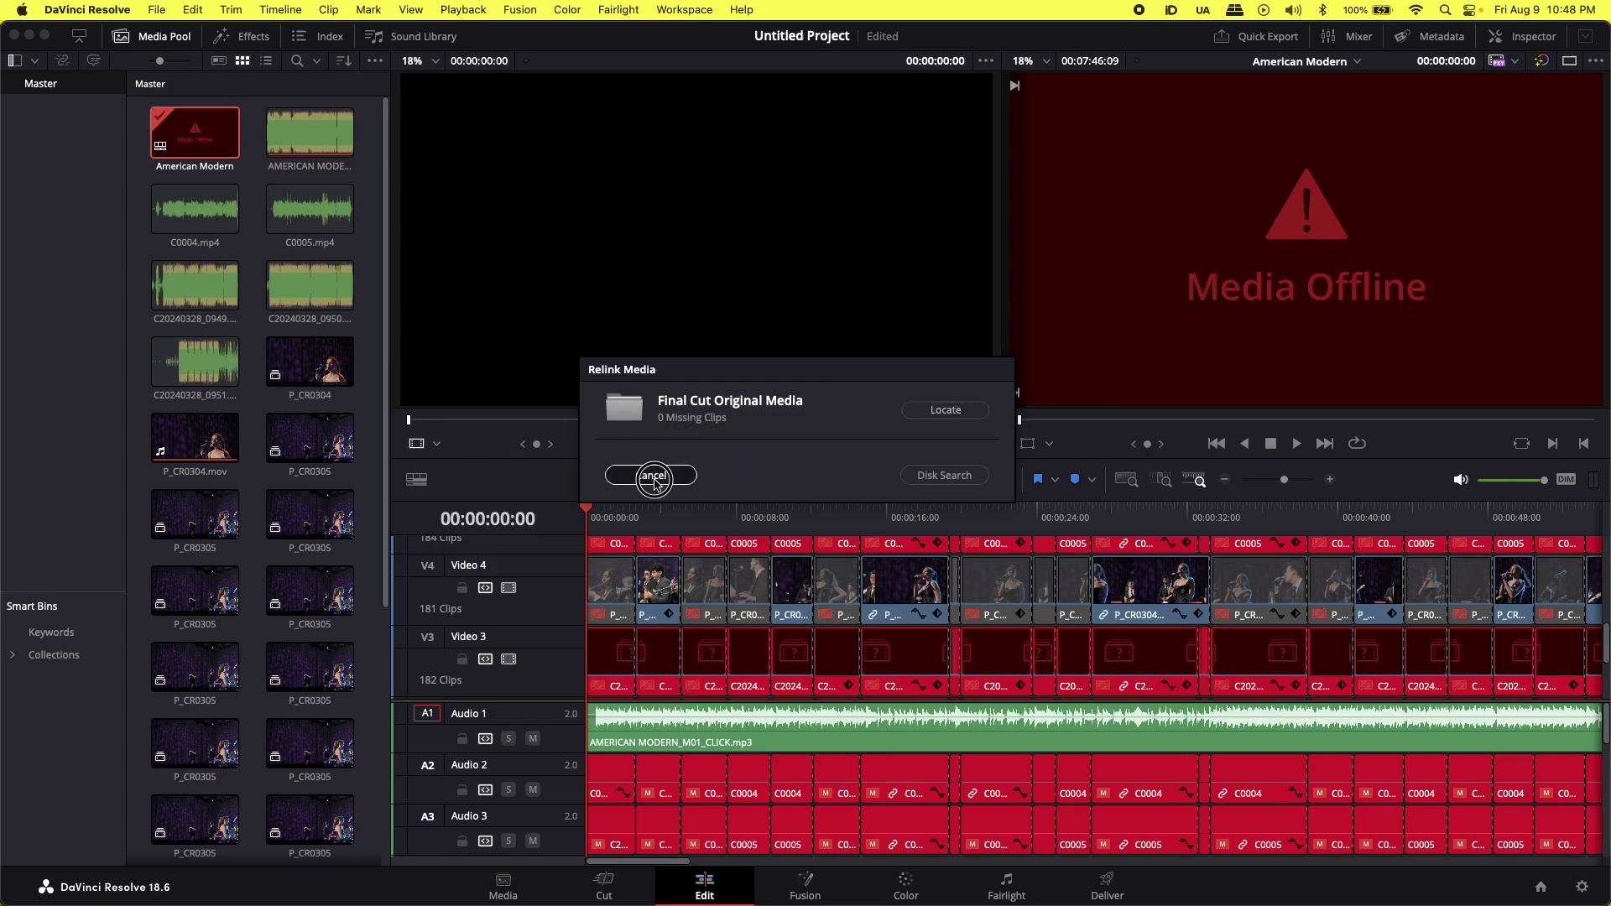
scroll(844, 696, "up", 4)
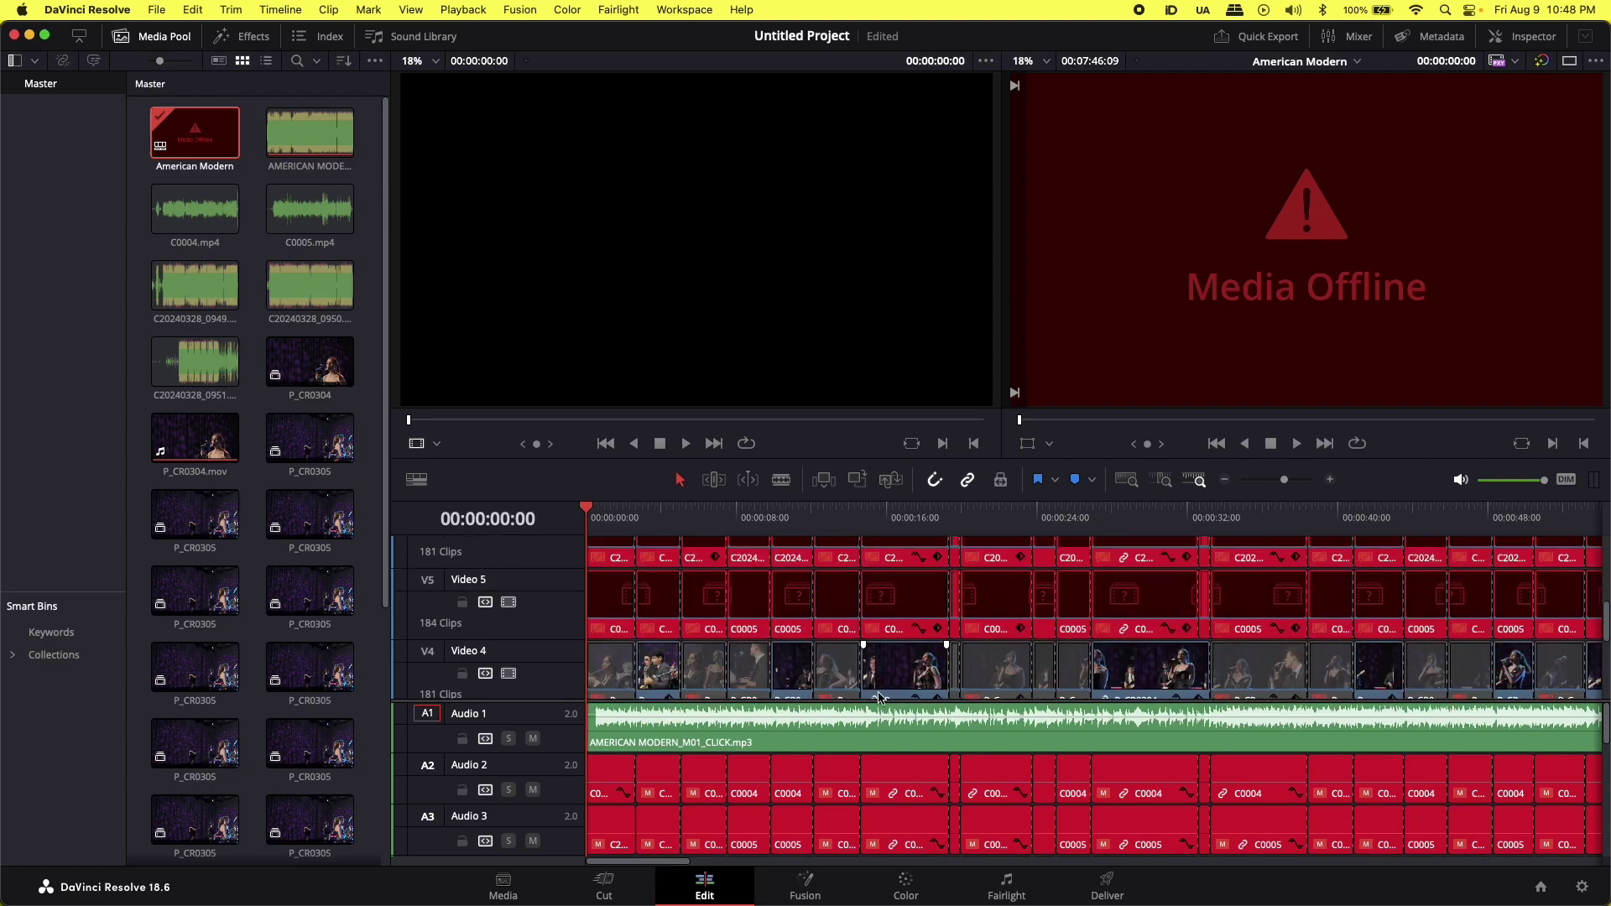
scroll(880, 698, "down", 5)
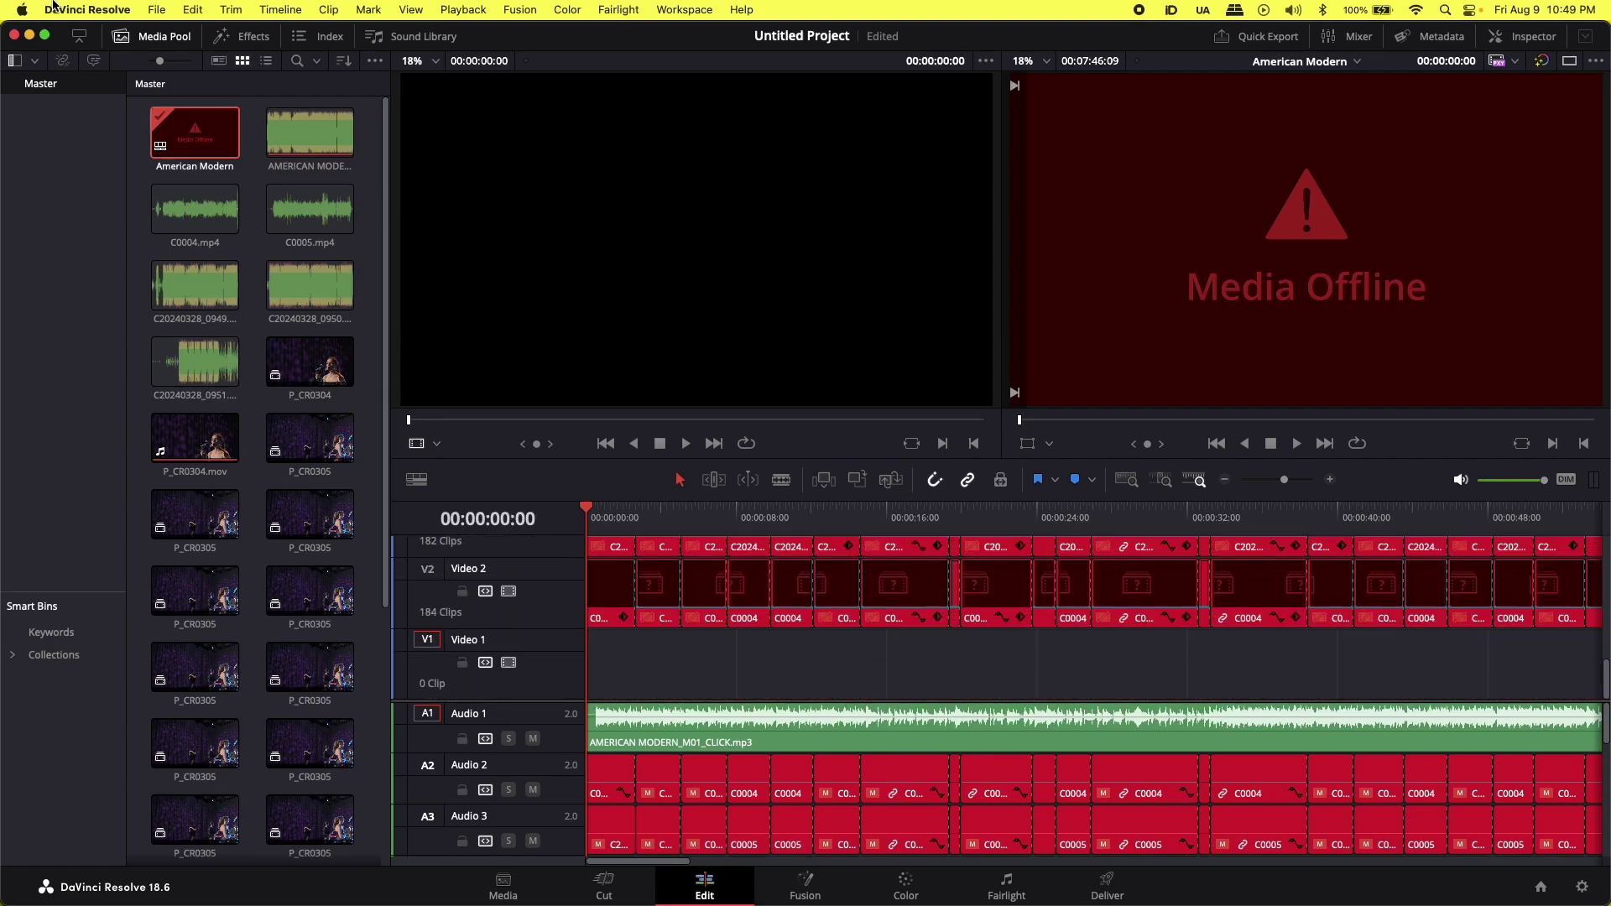
- Close the current project to start fresh
left_click(157, 9)
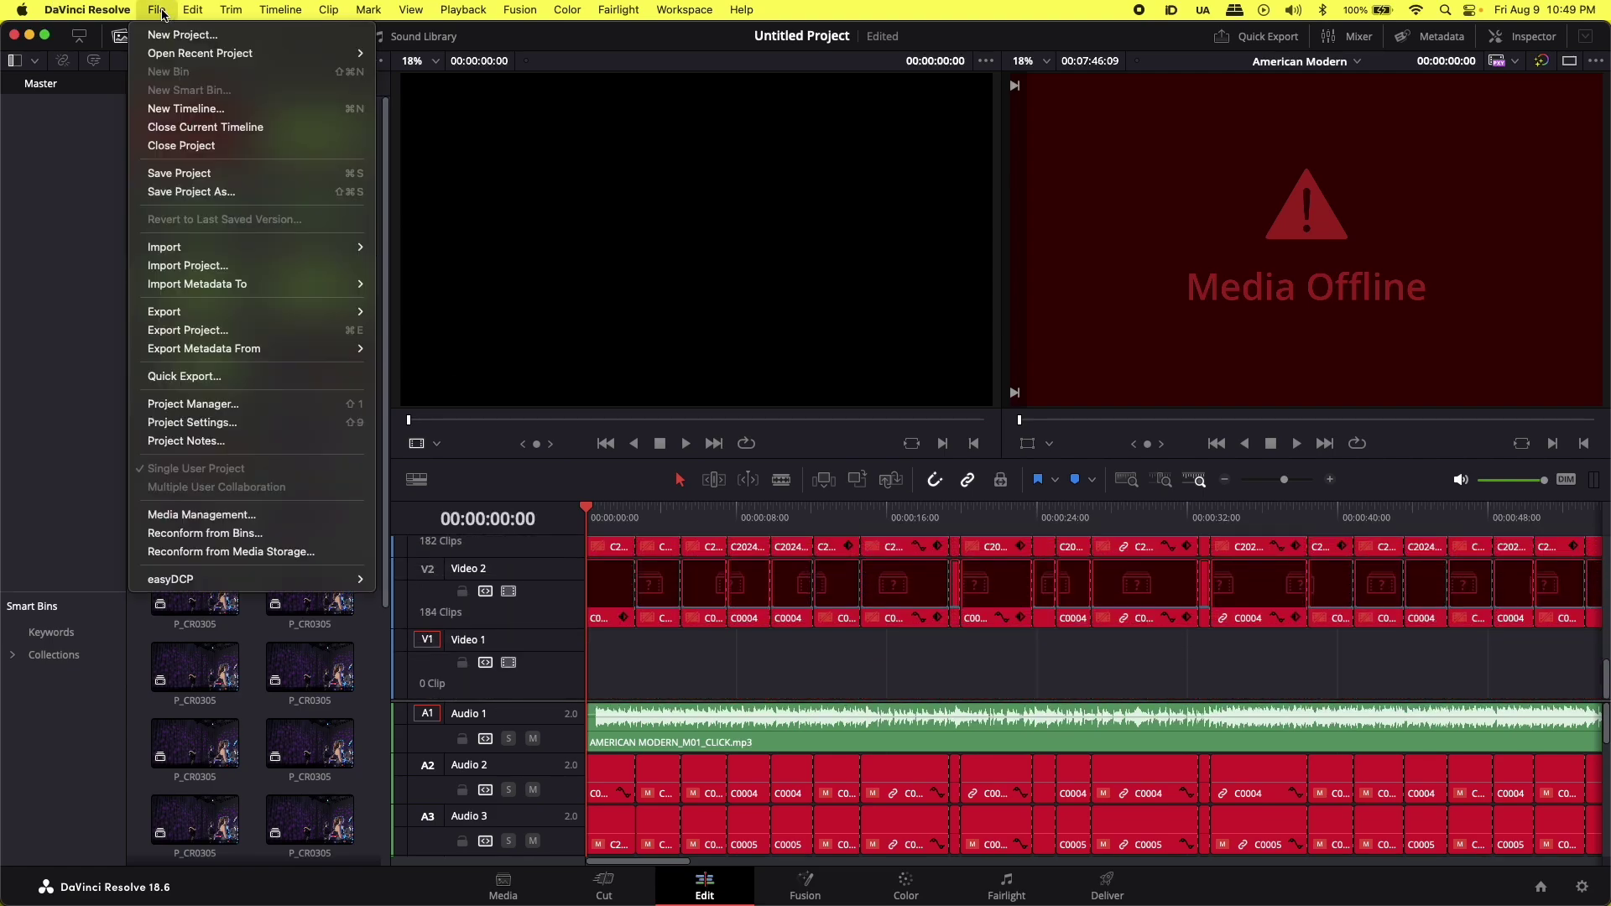
left_click(204, 149)
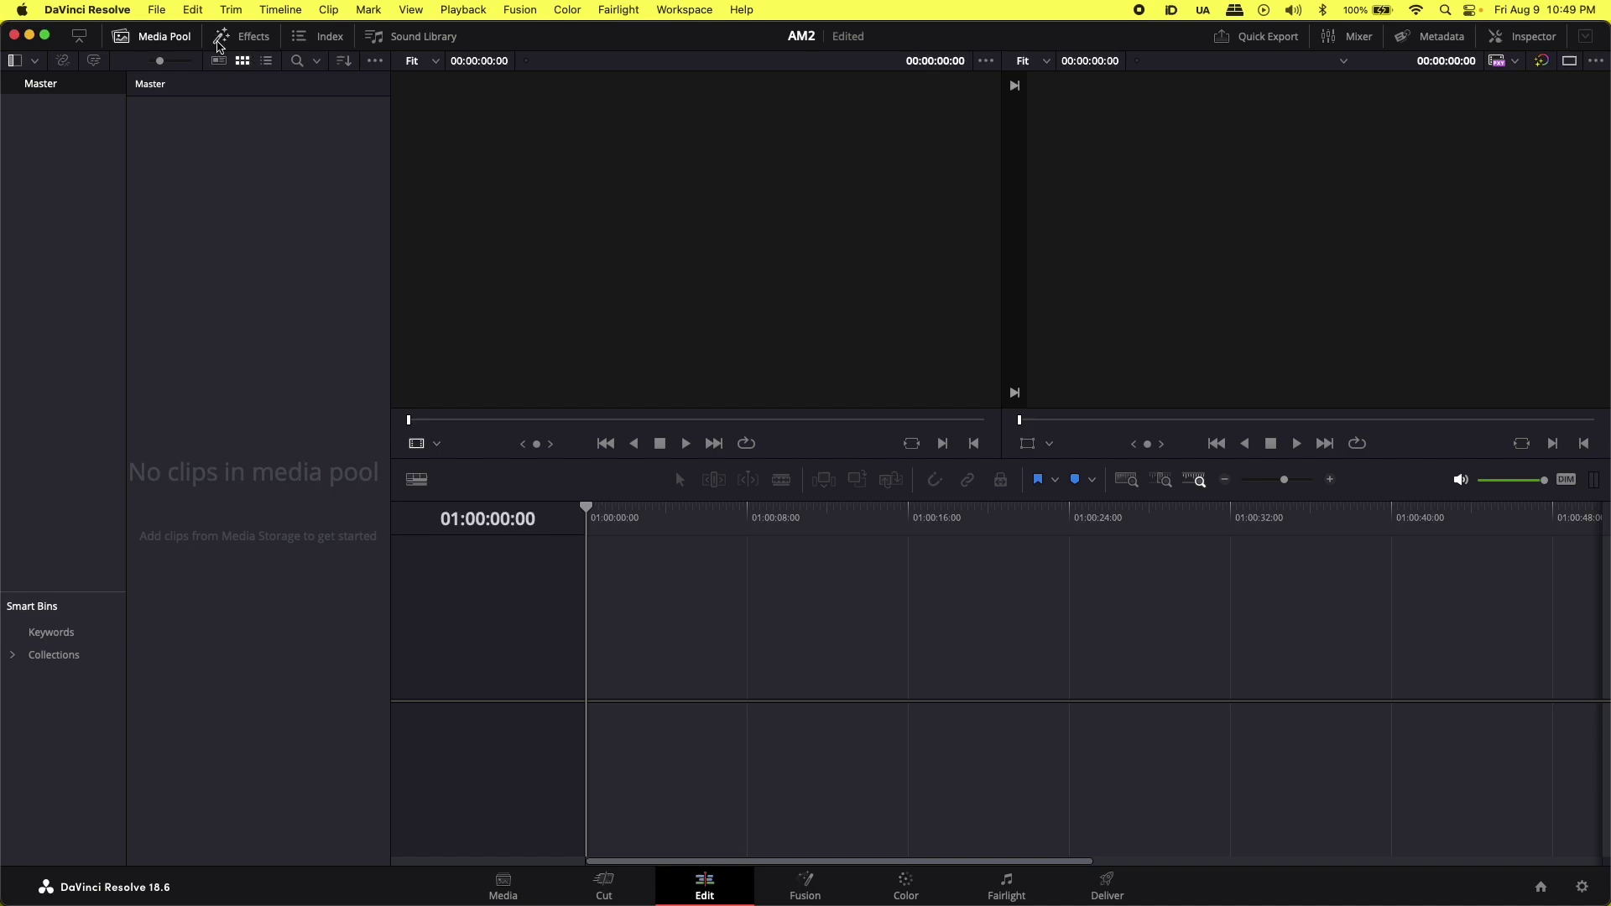
left_click(159, 10)
left_click(54, 289)
- Drag the eight American Modern clips from Finder into the media pool, matching their frame rate
mouse_move(494, 903)
left_click(222, 883)
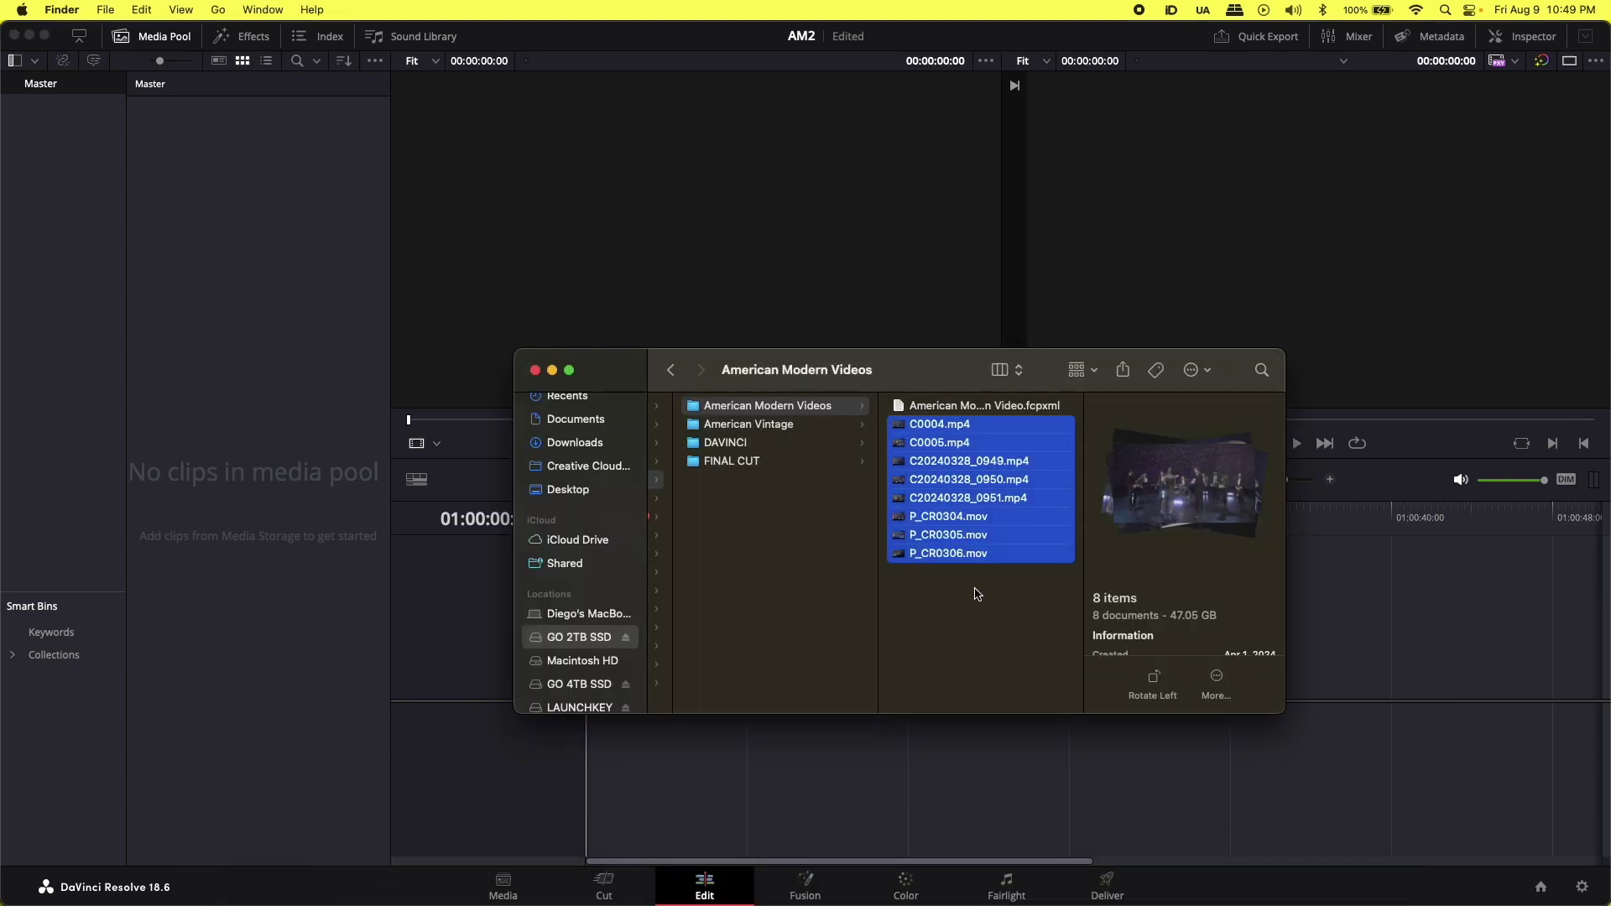
left_click(923, 427)
left_click_drag(923, 426, 294, 334)
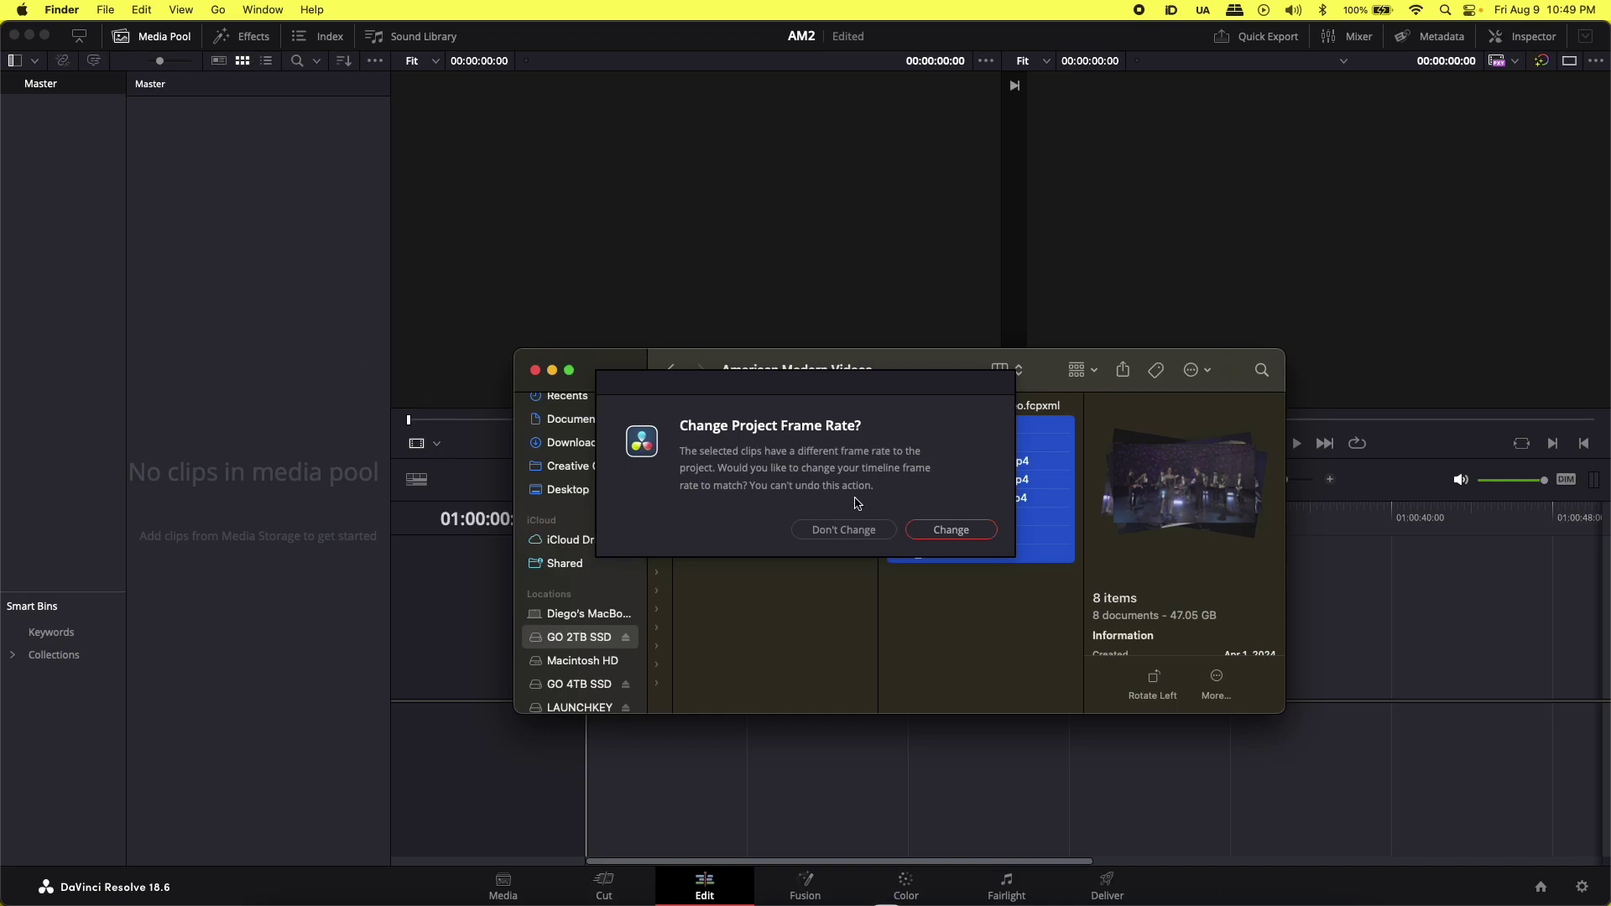
left_click(952, 534)
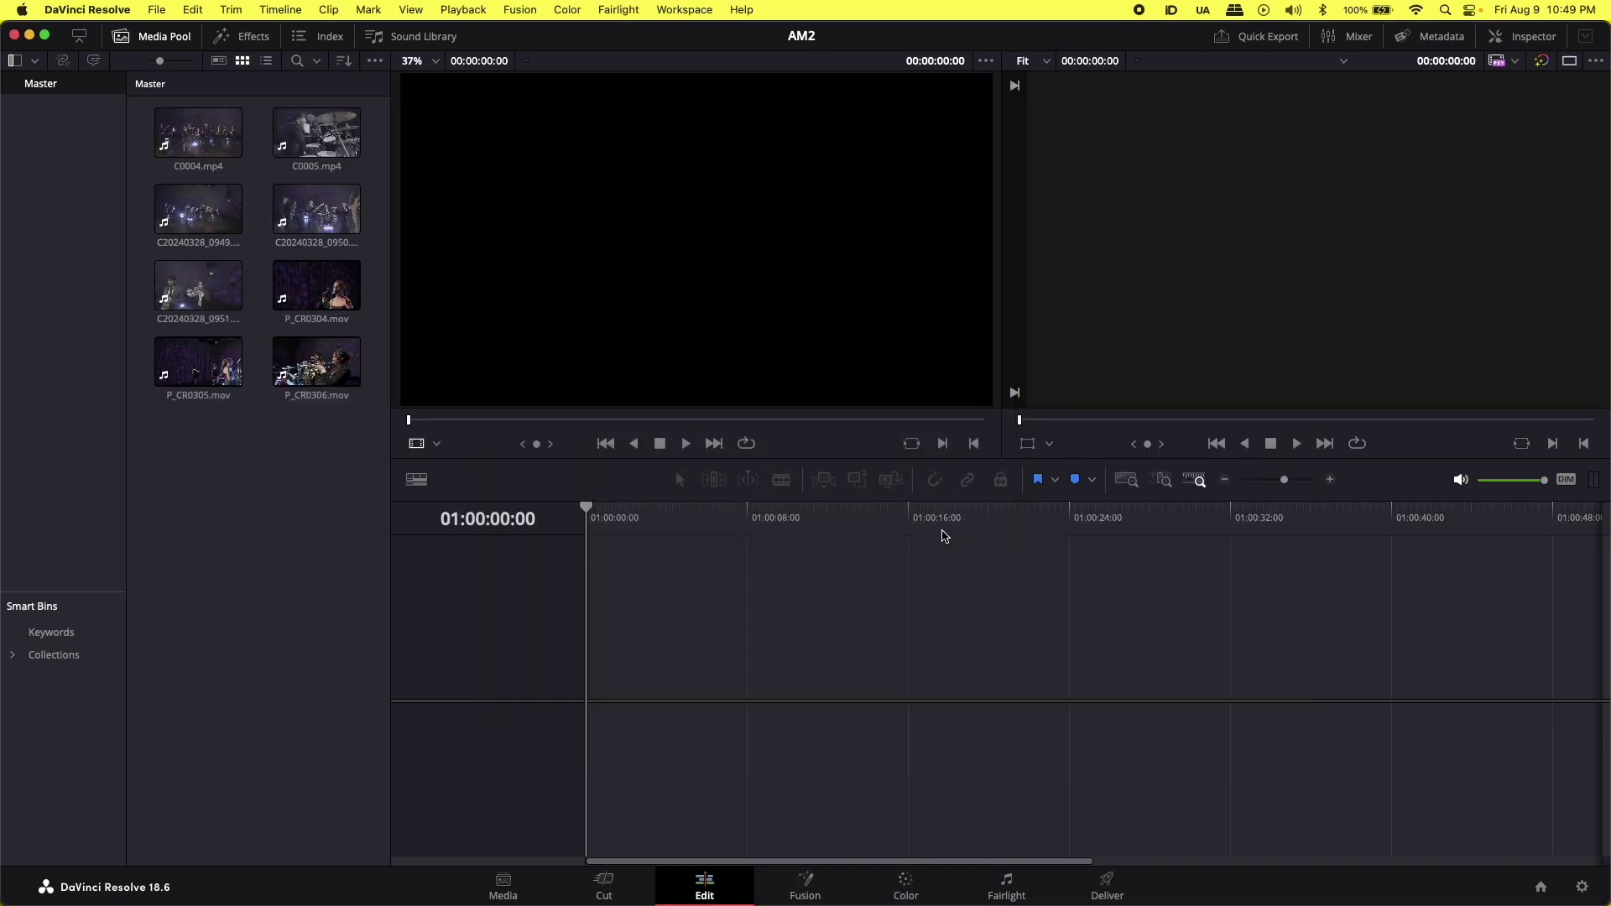
- Switch to the Media page to view the clips' Start TC column
left_click(502, 885)
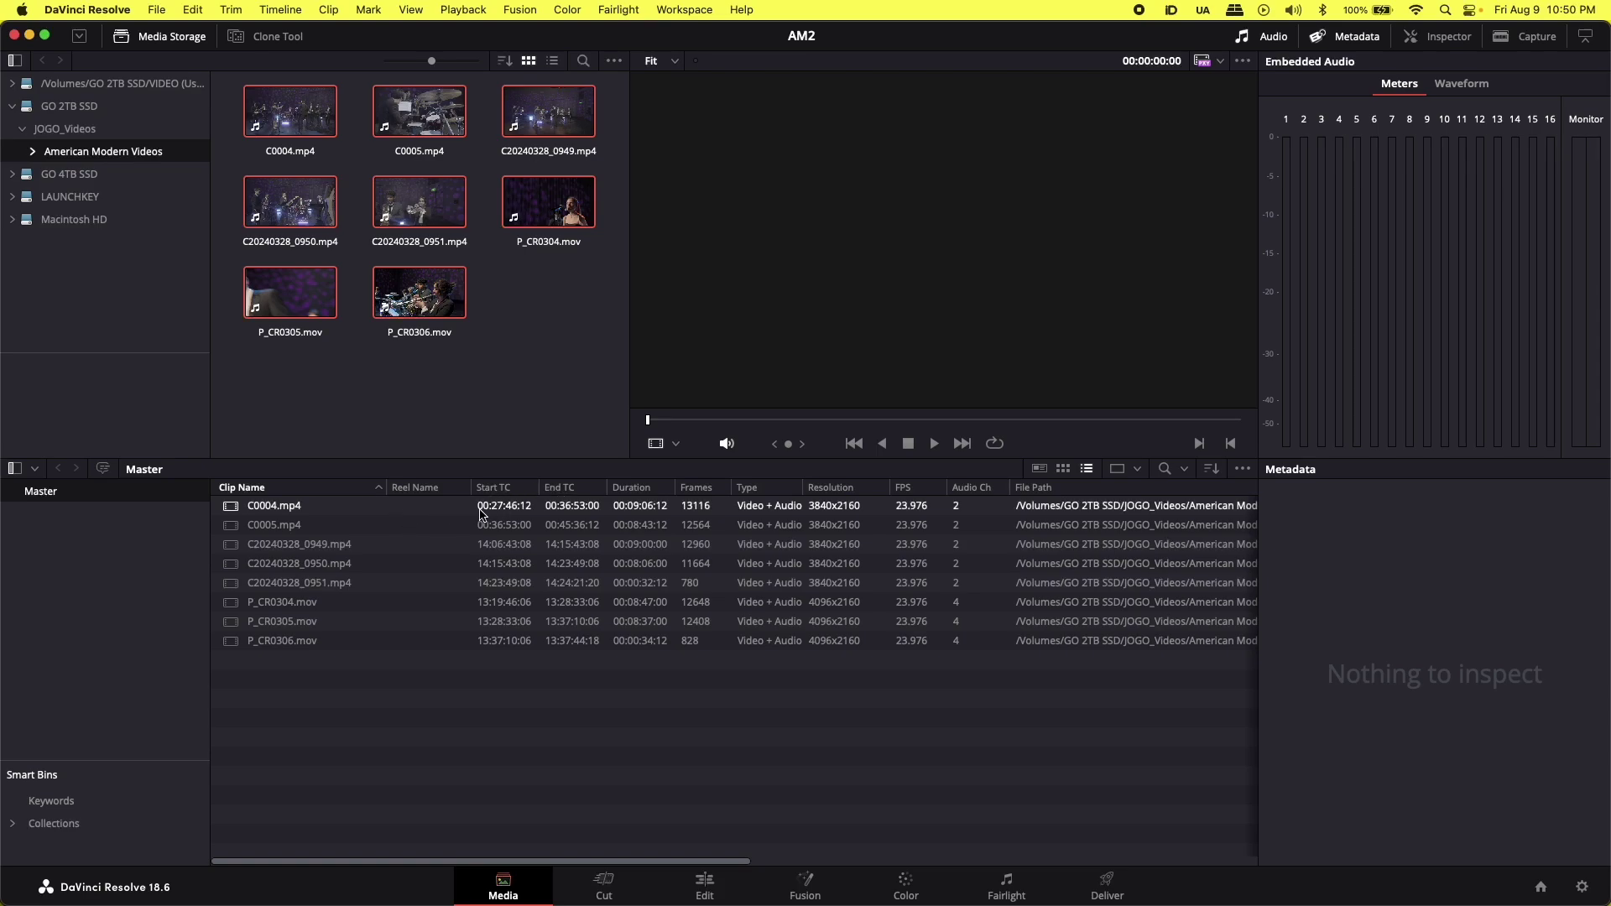
mouse_move(760, 894)
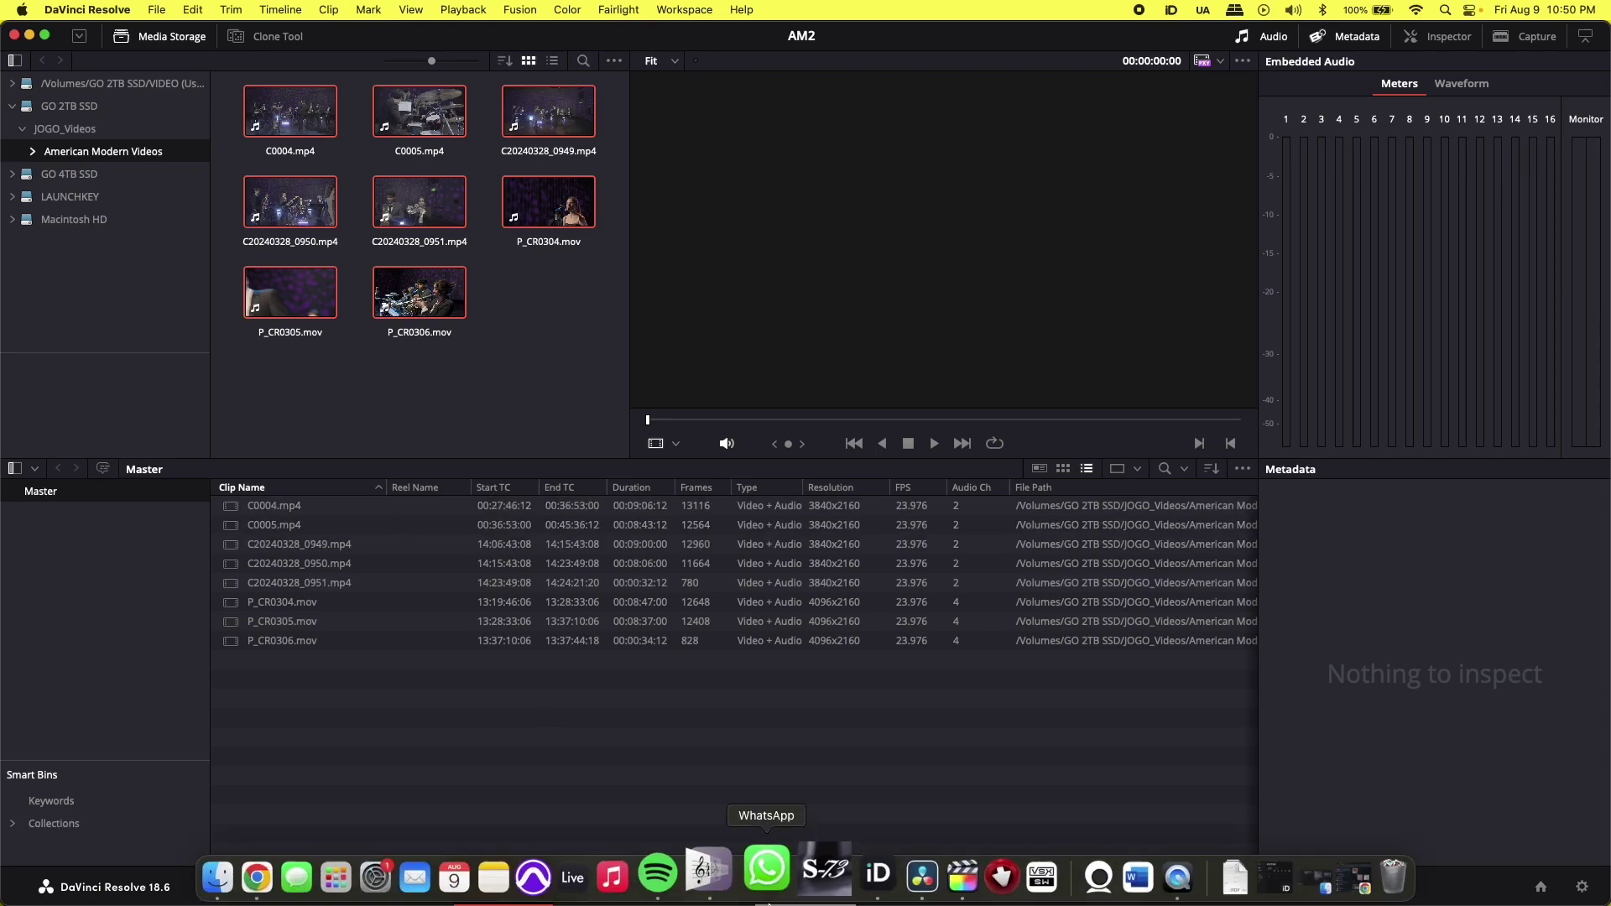
left_click(938, 891)
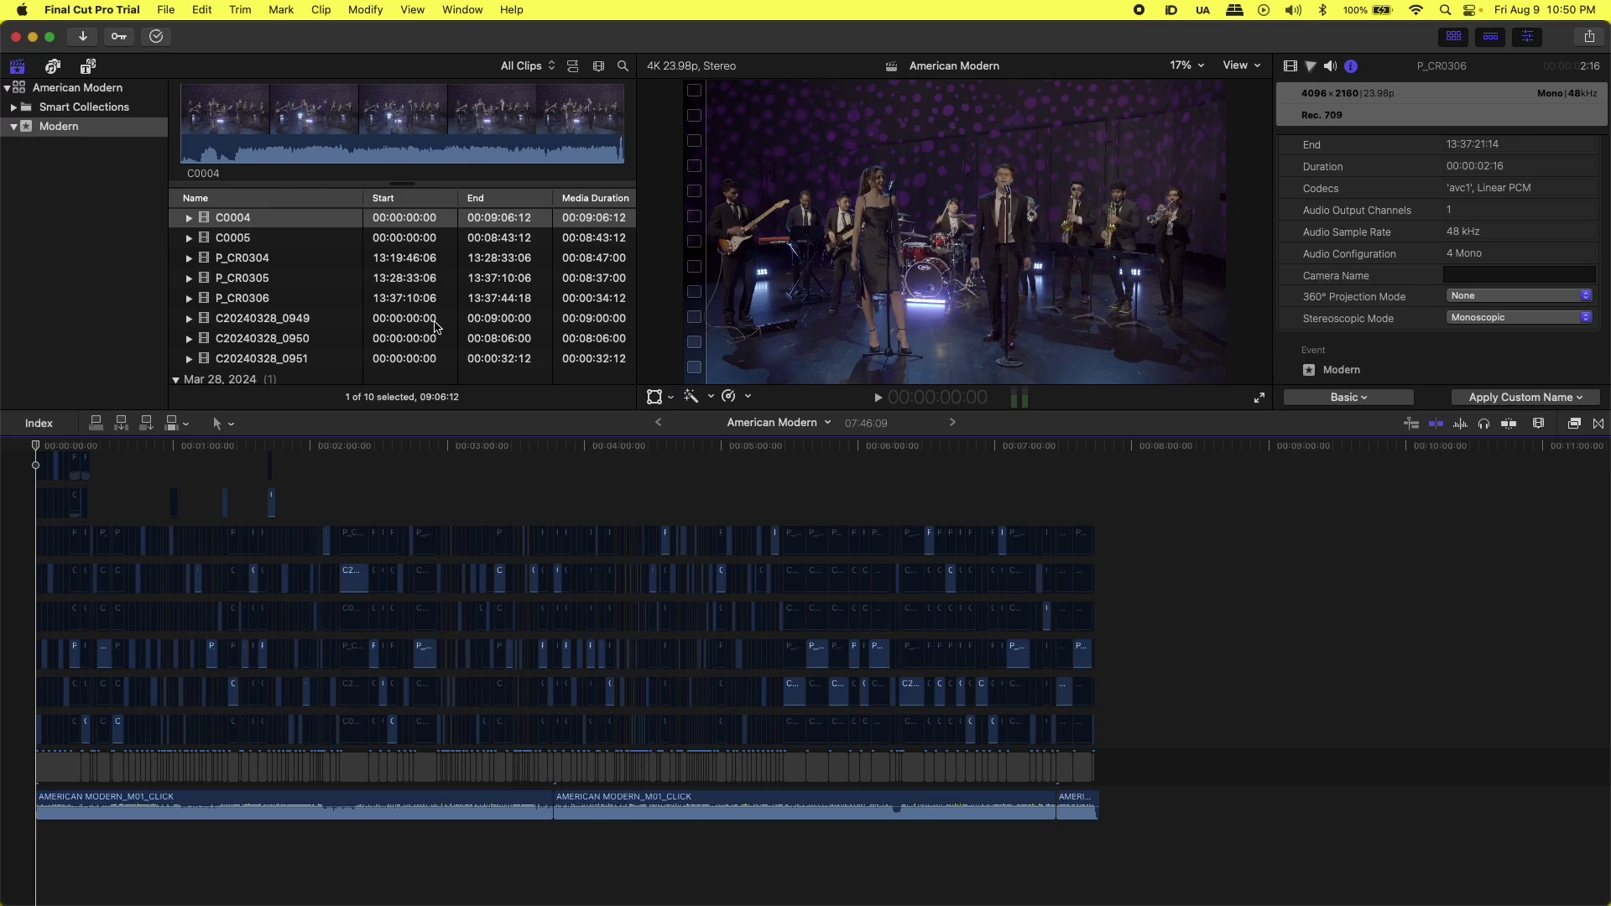
key("super+Tab")
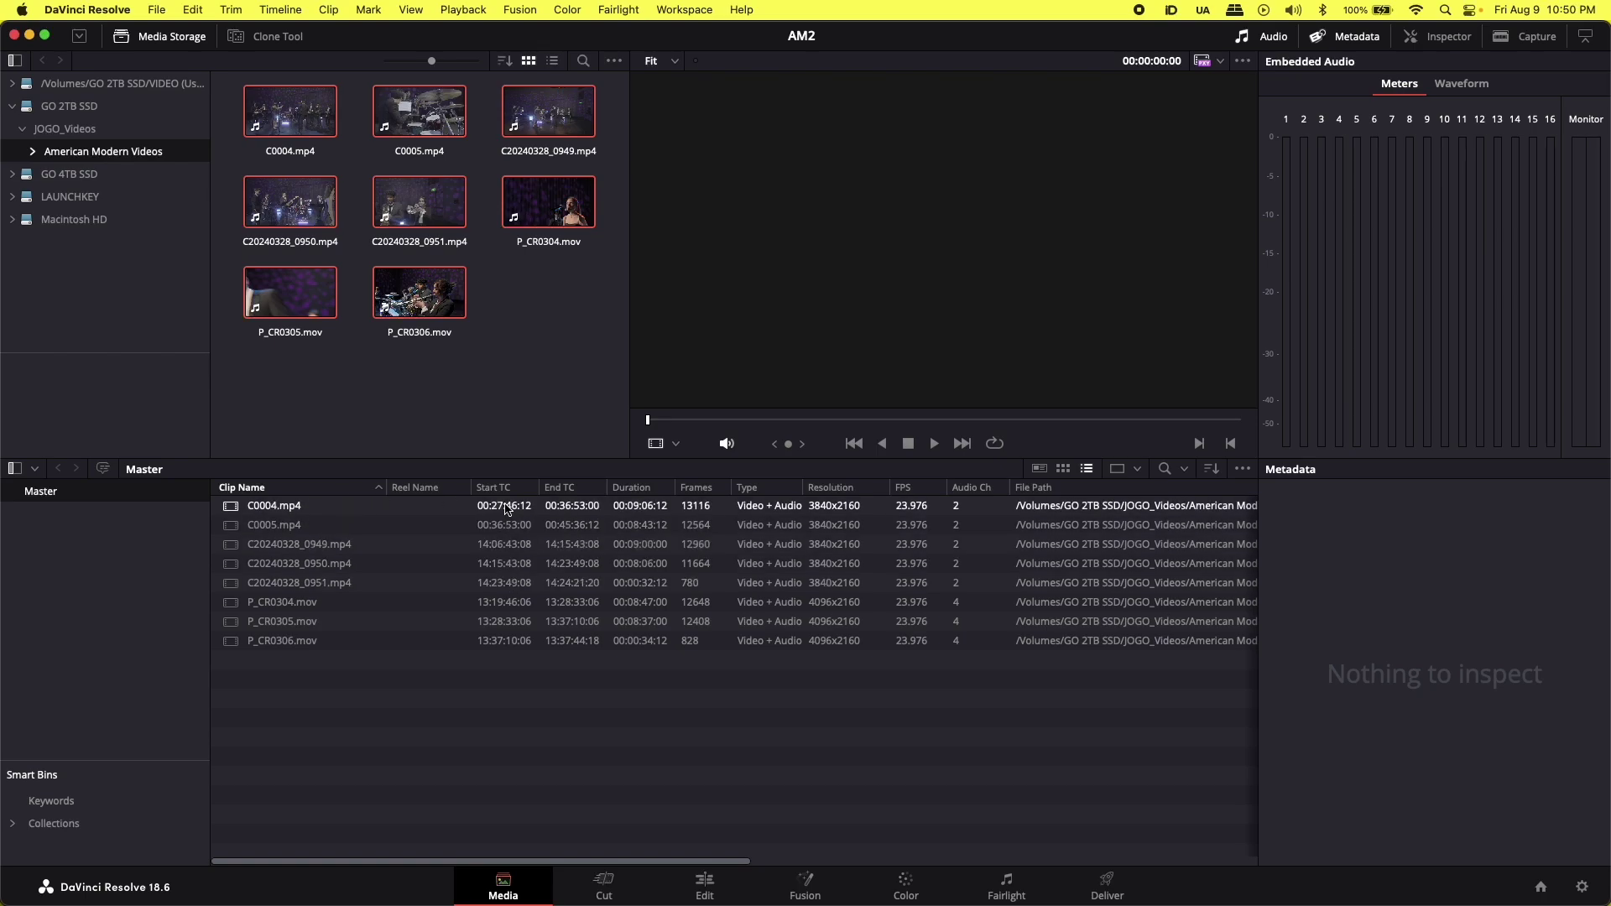
- Open the C0004.mp4 context menu in the Media Pool list, then dismiss it
right_click(506, 506)
left_click(608, 690)
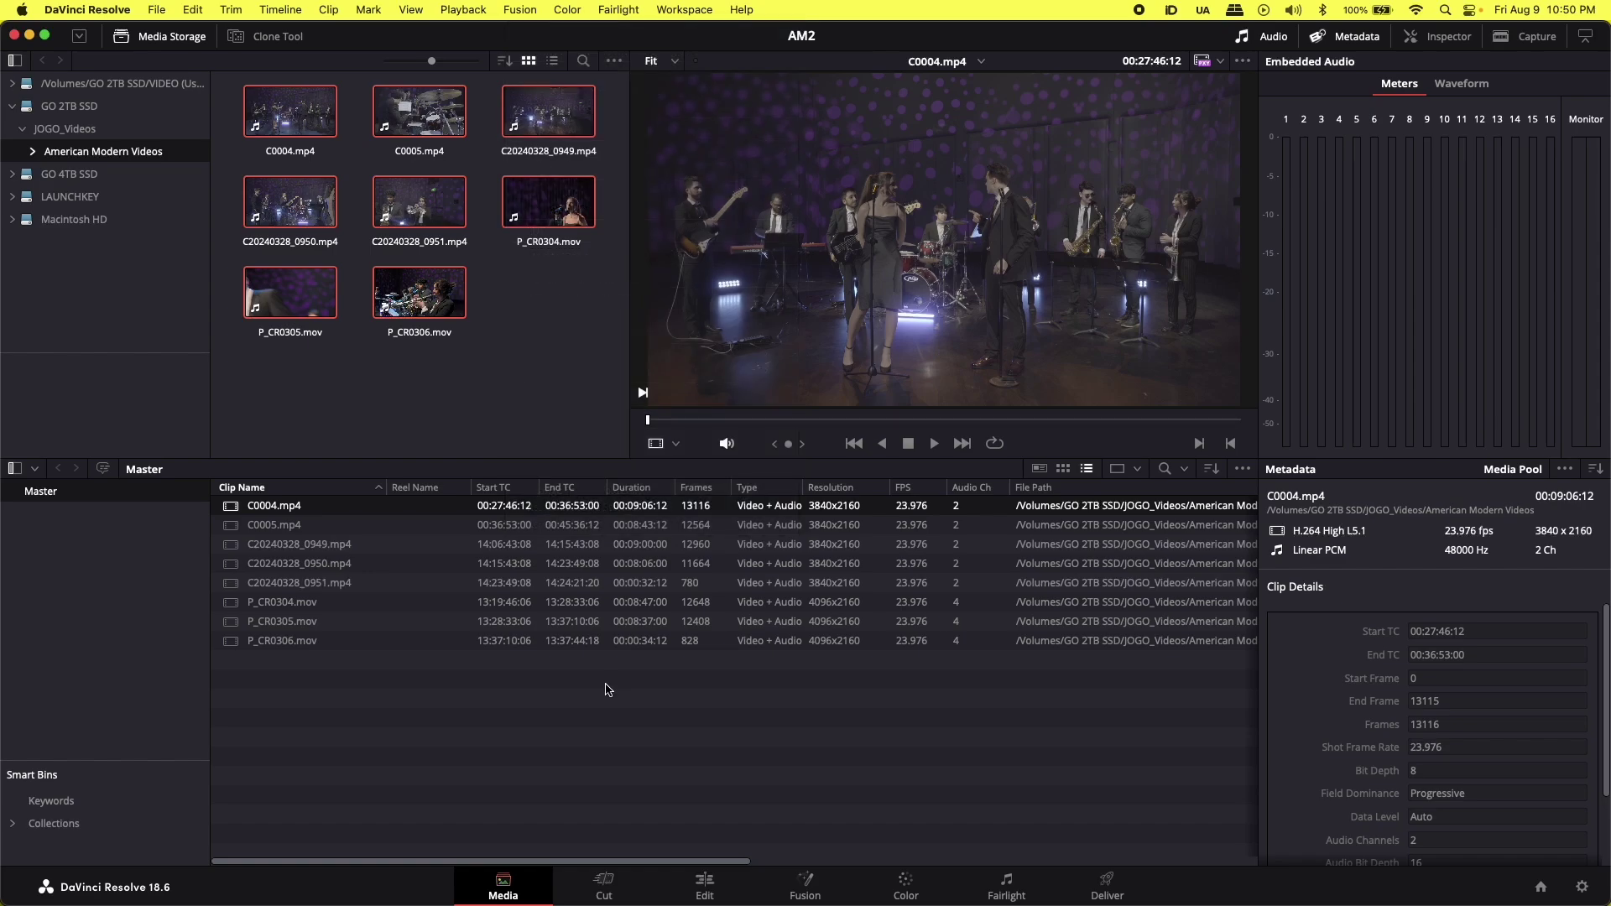
- Set C0004.mp4's Clip Attributes current-frame timecode to 00:00:00:00
right_click(508, 508)
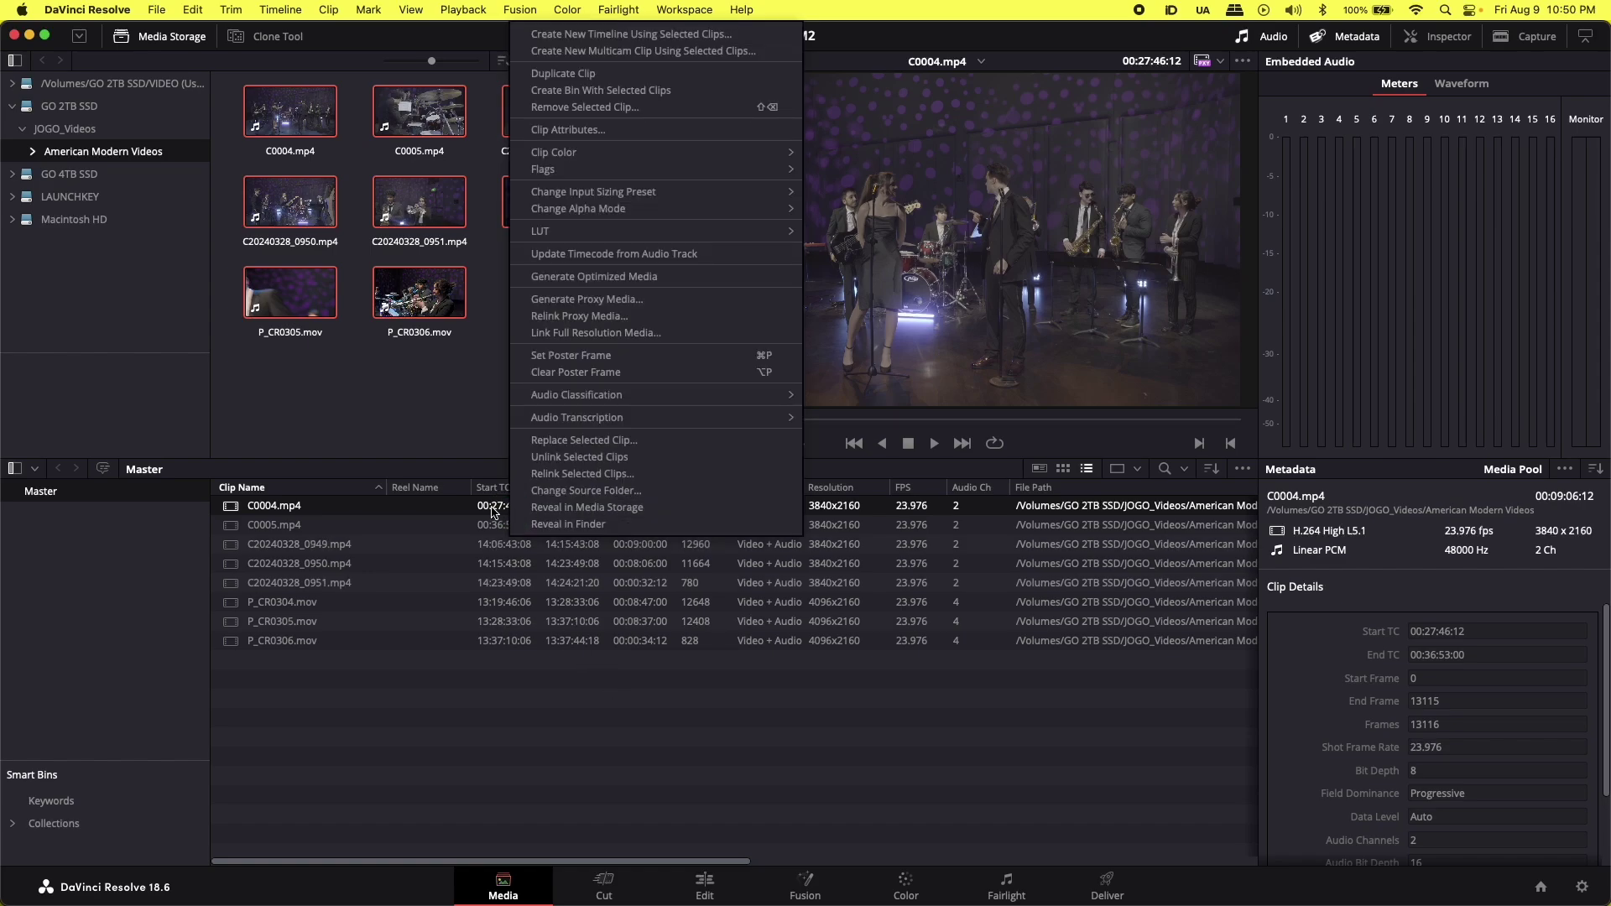
left_click(593, 131)
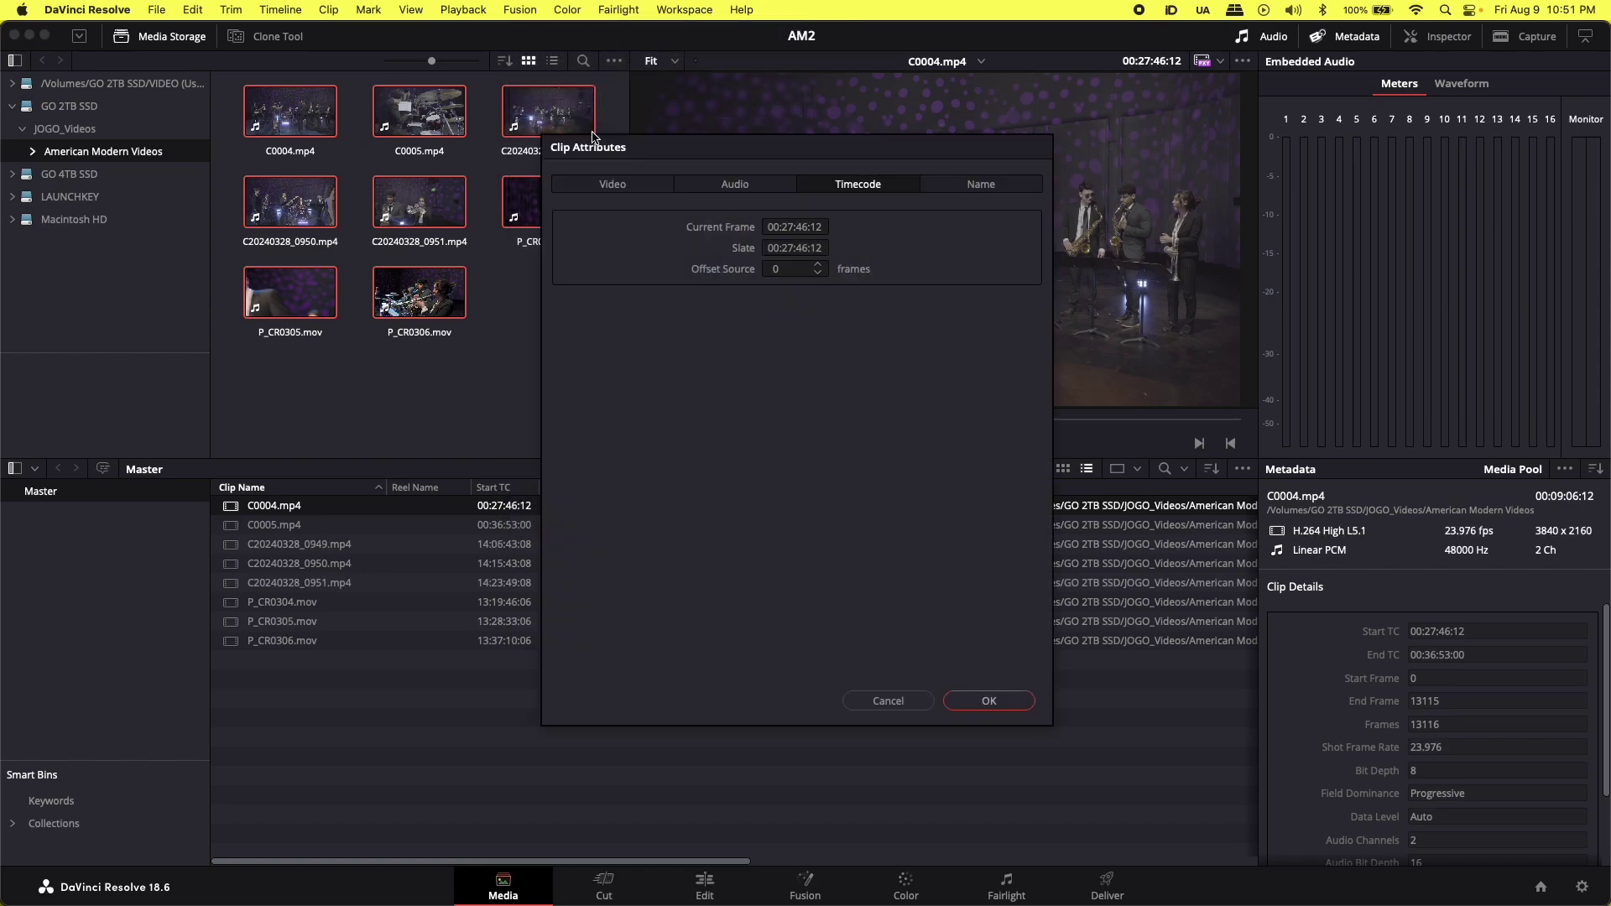
left_click(743, 222)
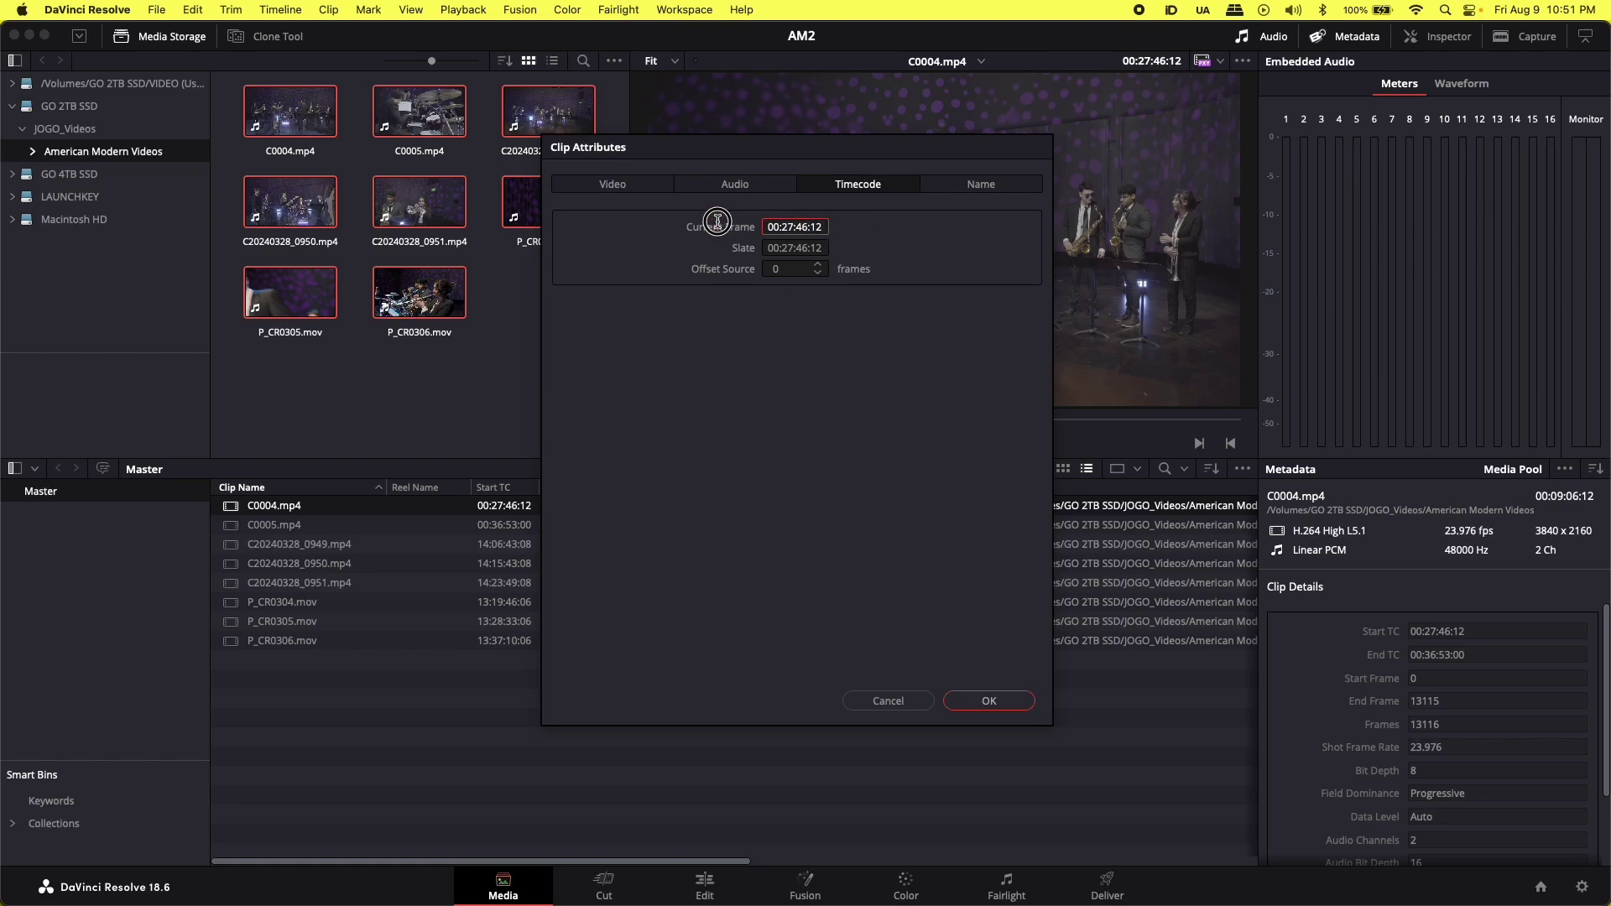
left_click(790, 226)
key("BackSpace")
key("Delete")
type("00")
key("Delete")
key("Delete")
type("00")
key("Delete")
key("Delete")
type("00")
left_click(983, 699)
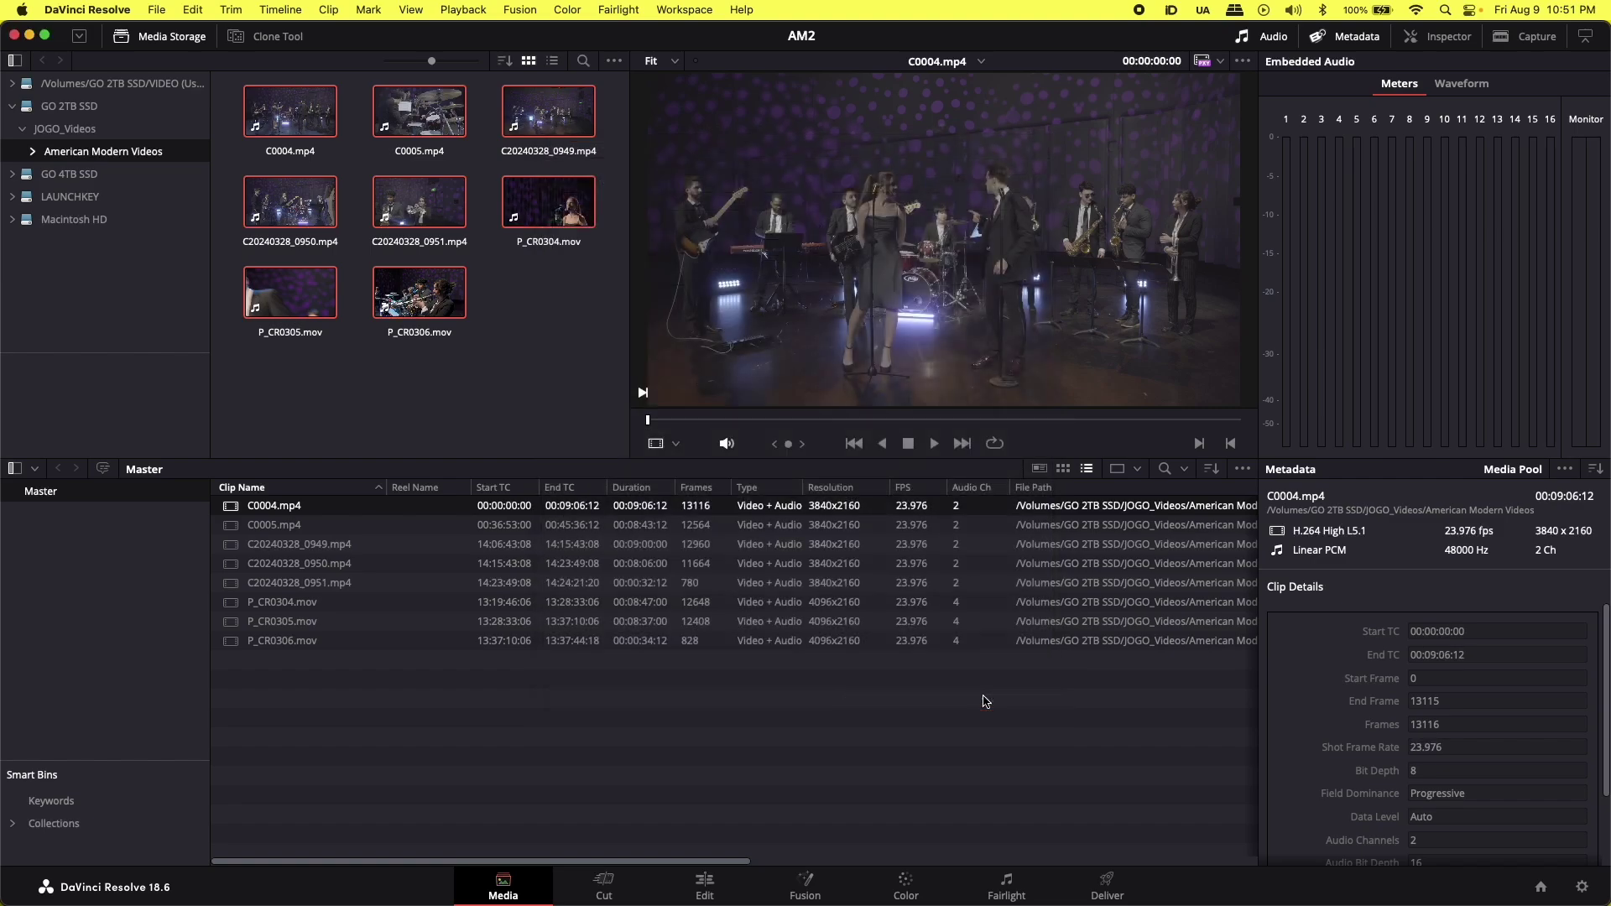
left_click(508, 526)
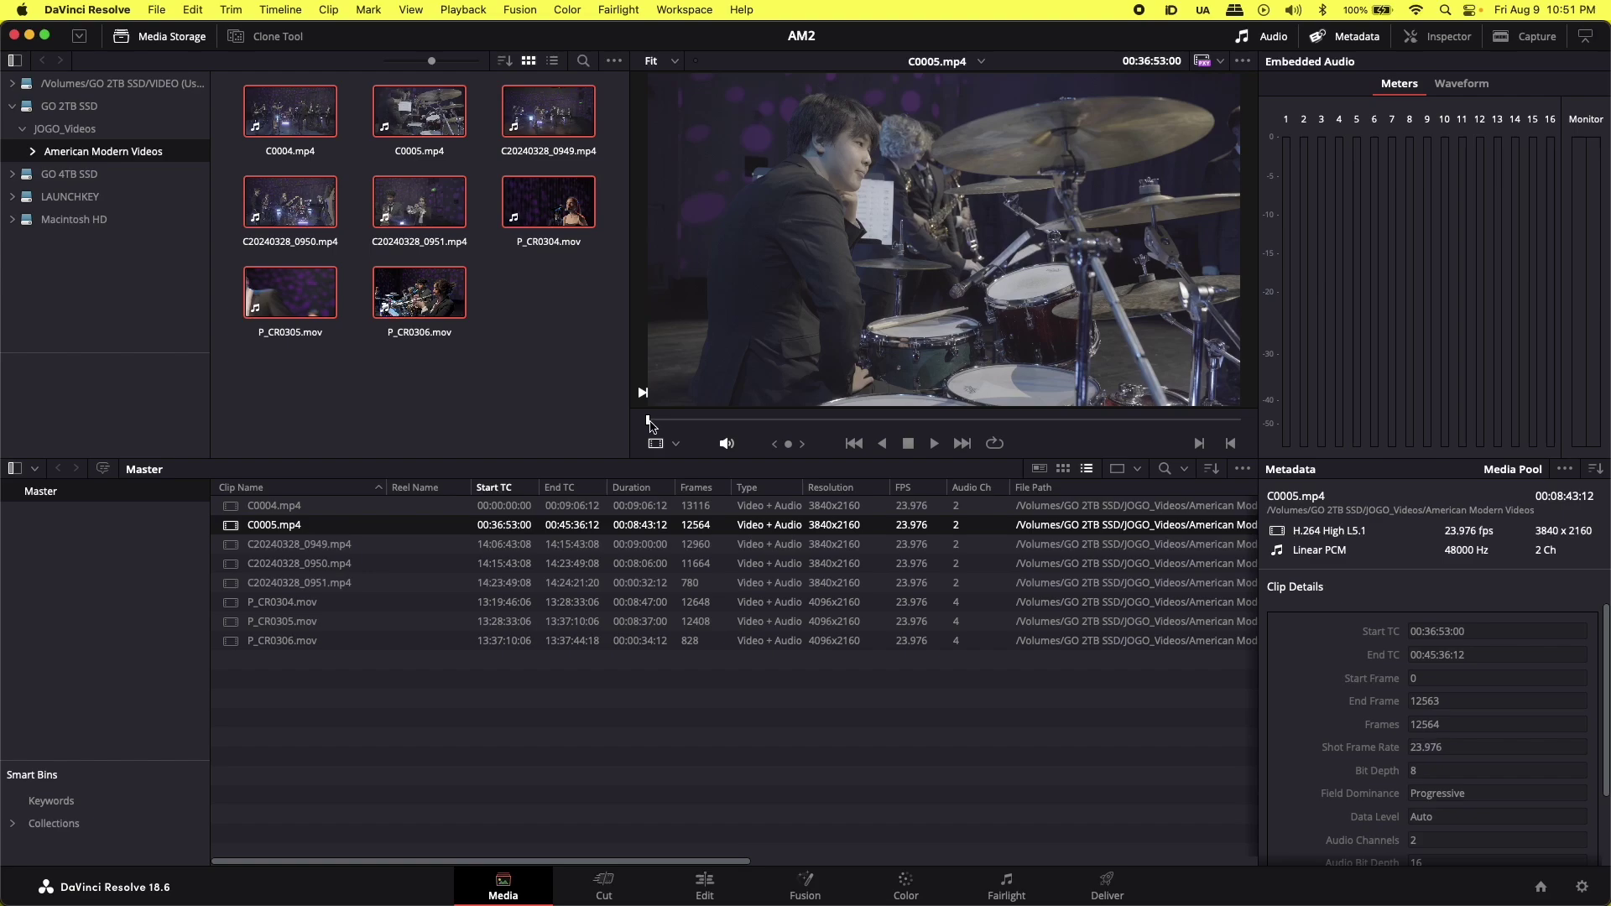
left_click_drag(650, 423, 721, 422)
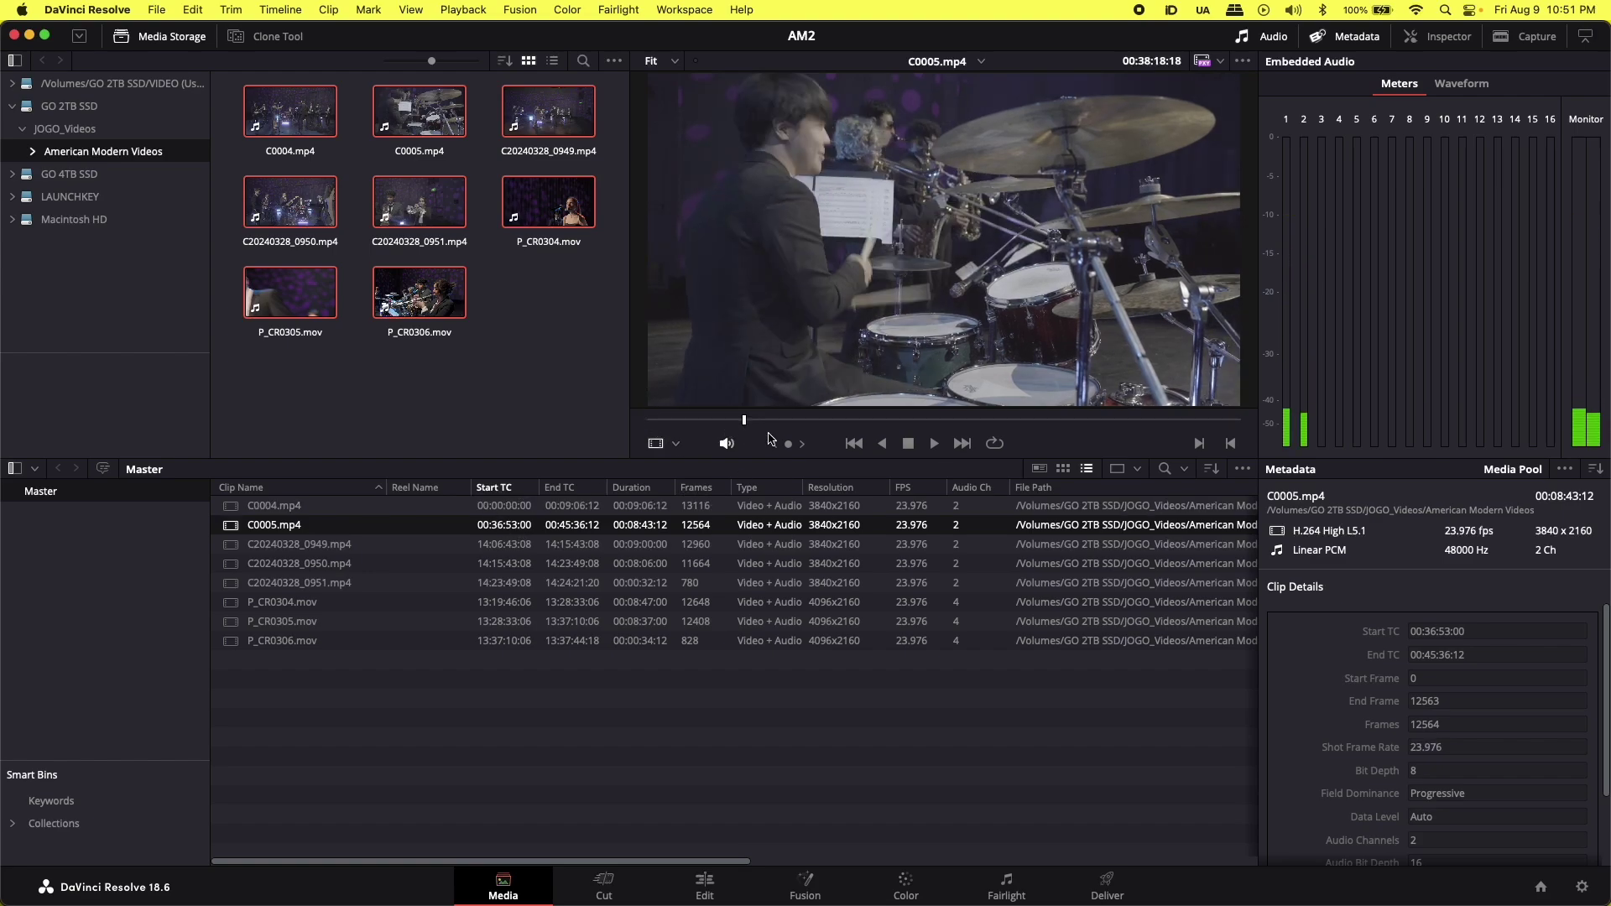
key("Home")
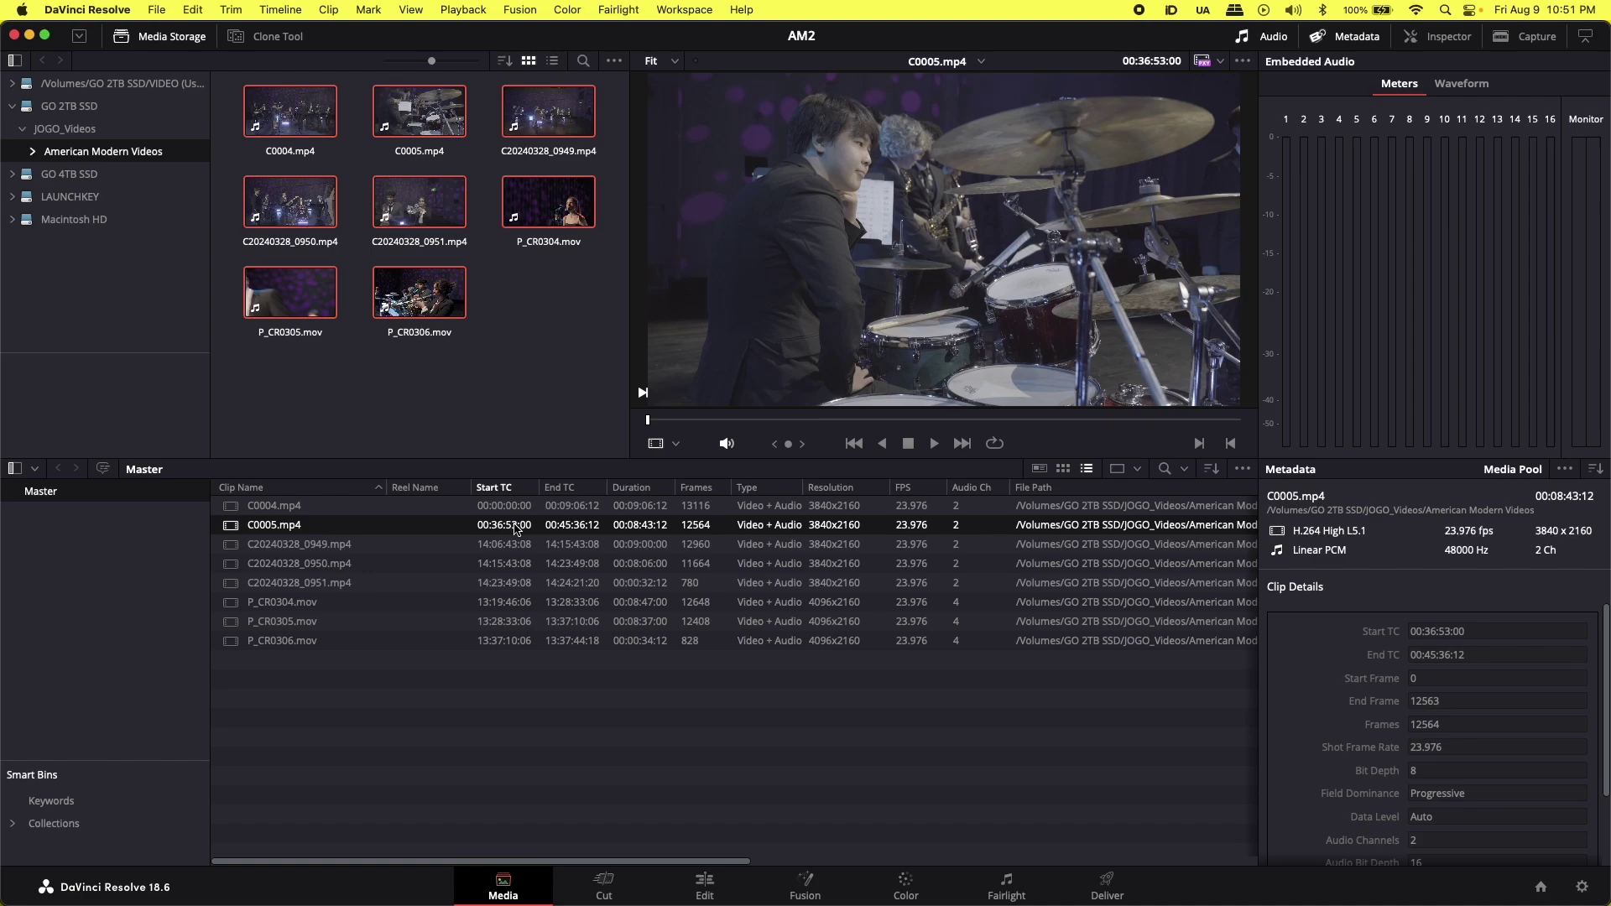
right_click(515, 529)
left_click(788, 710)
left_click(402, 506)
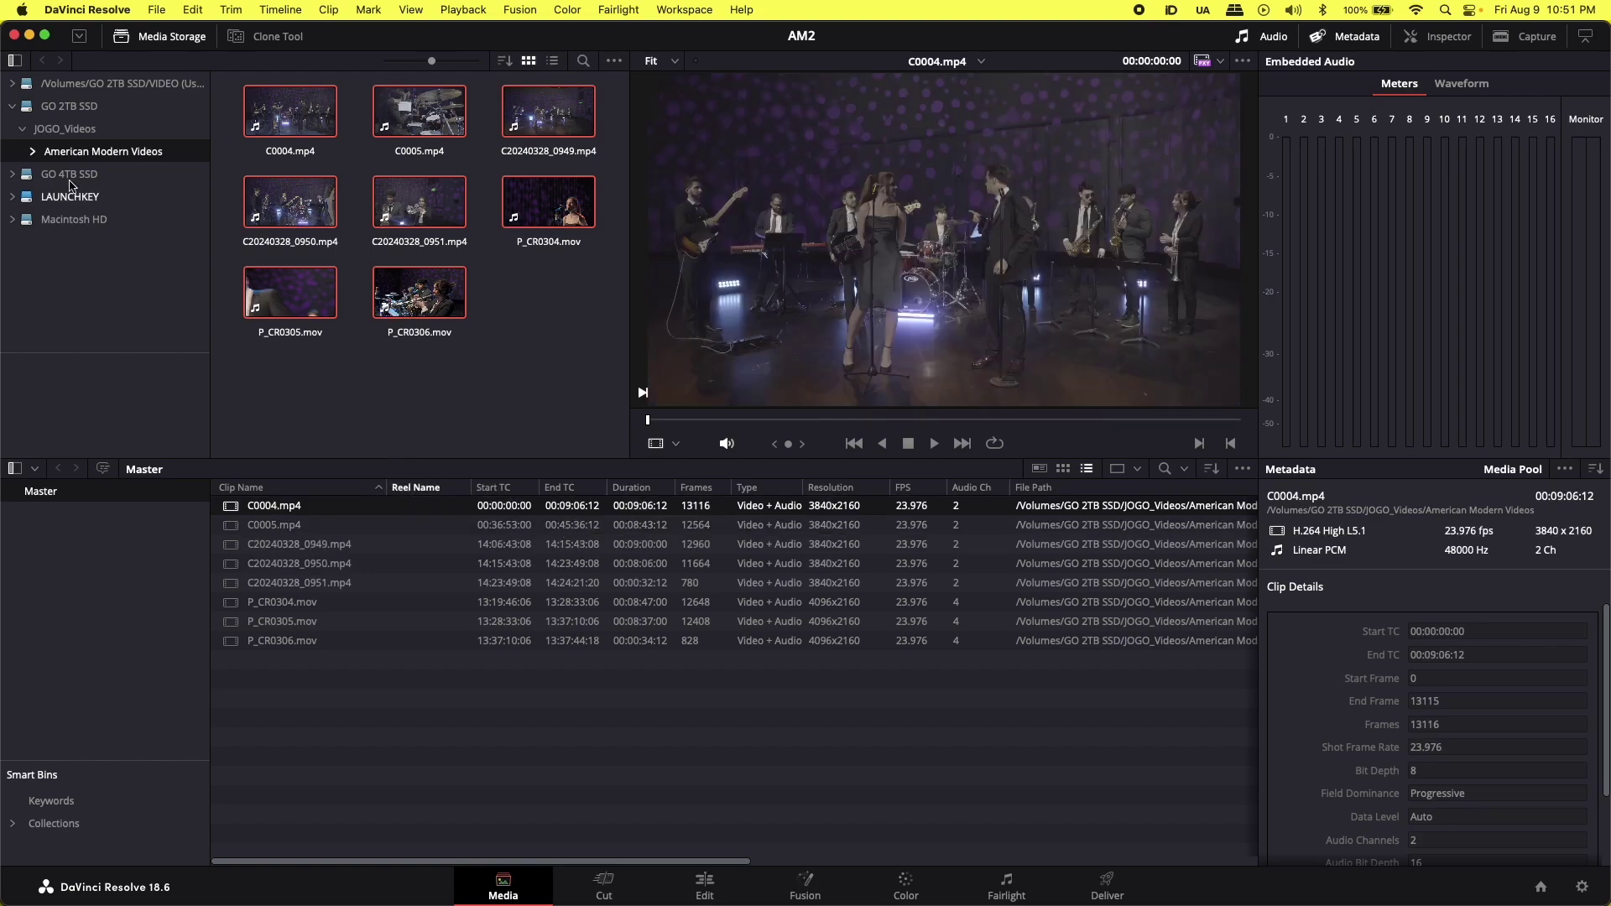
- Import American Modern Video.fcpxml with automatic source-clip import into the media pool turned off
left_click(157, 10)
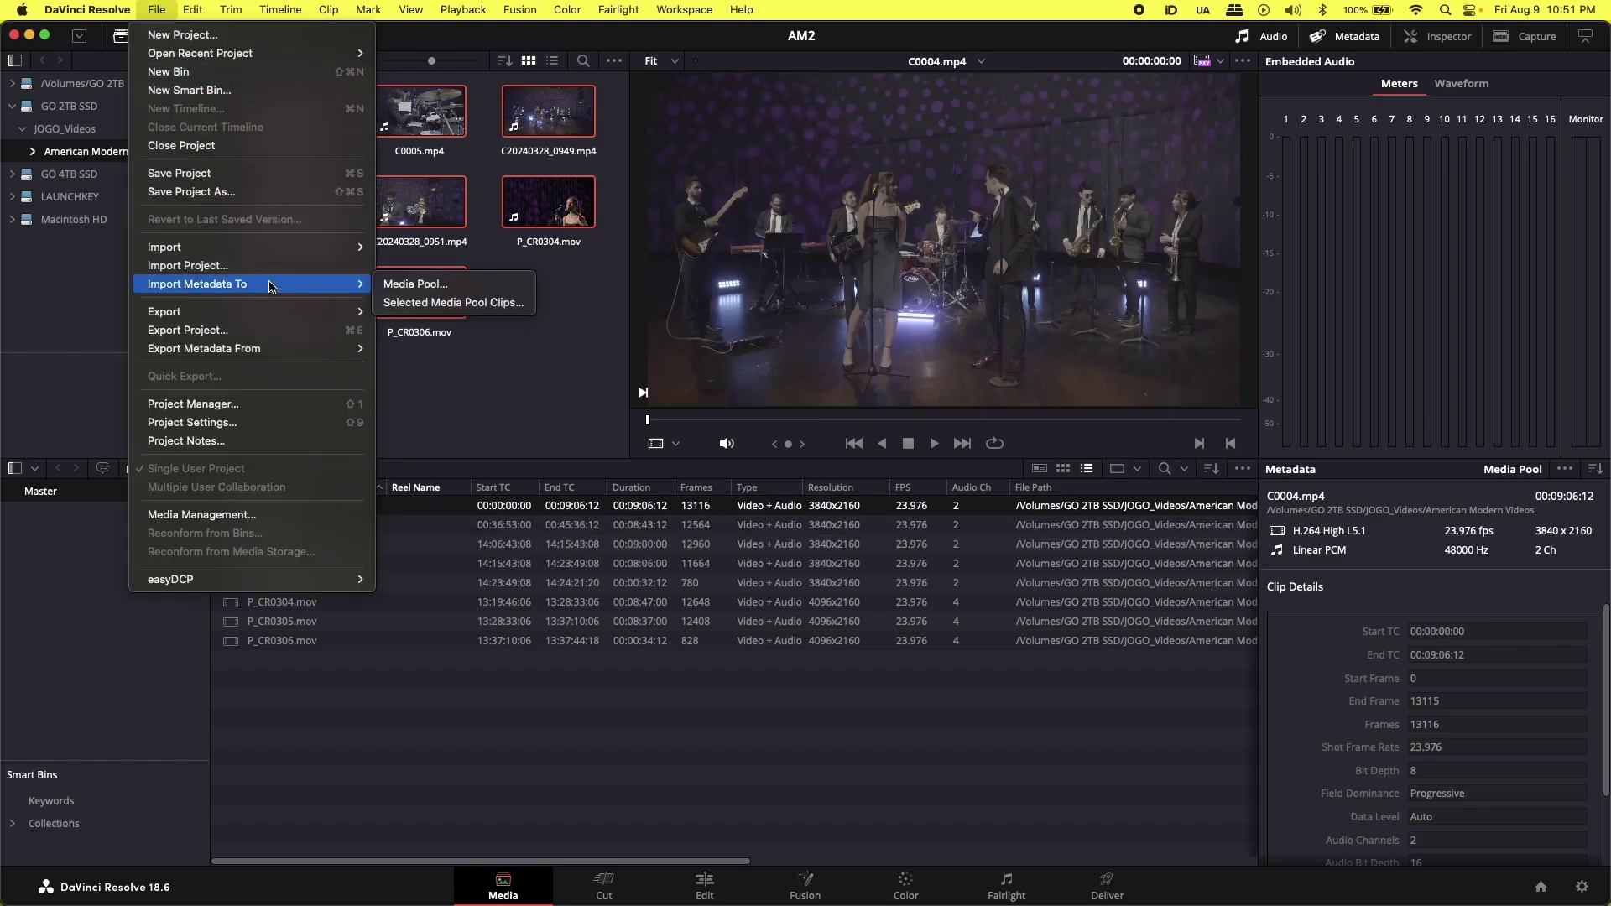
mouse_move(267, 248)
left_click(411, 302)
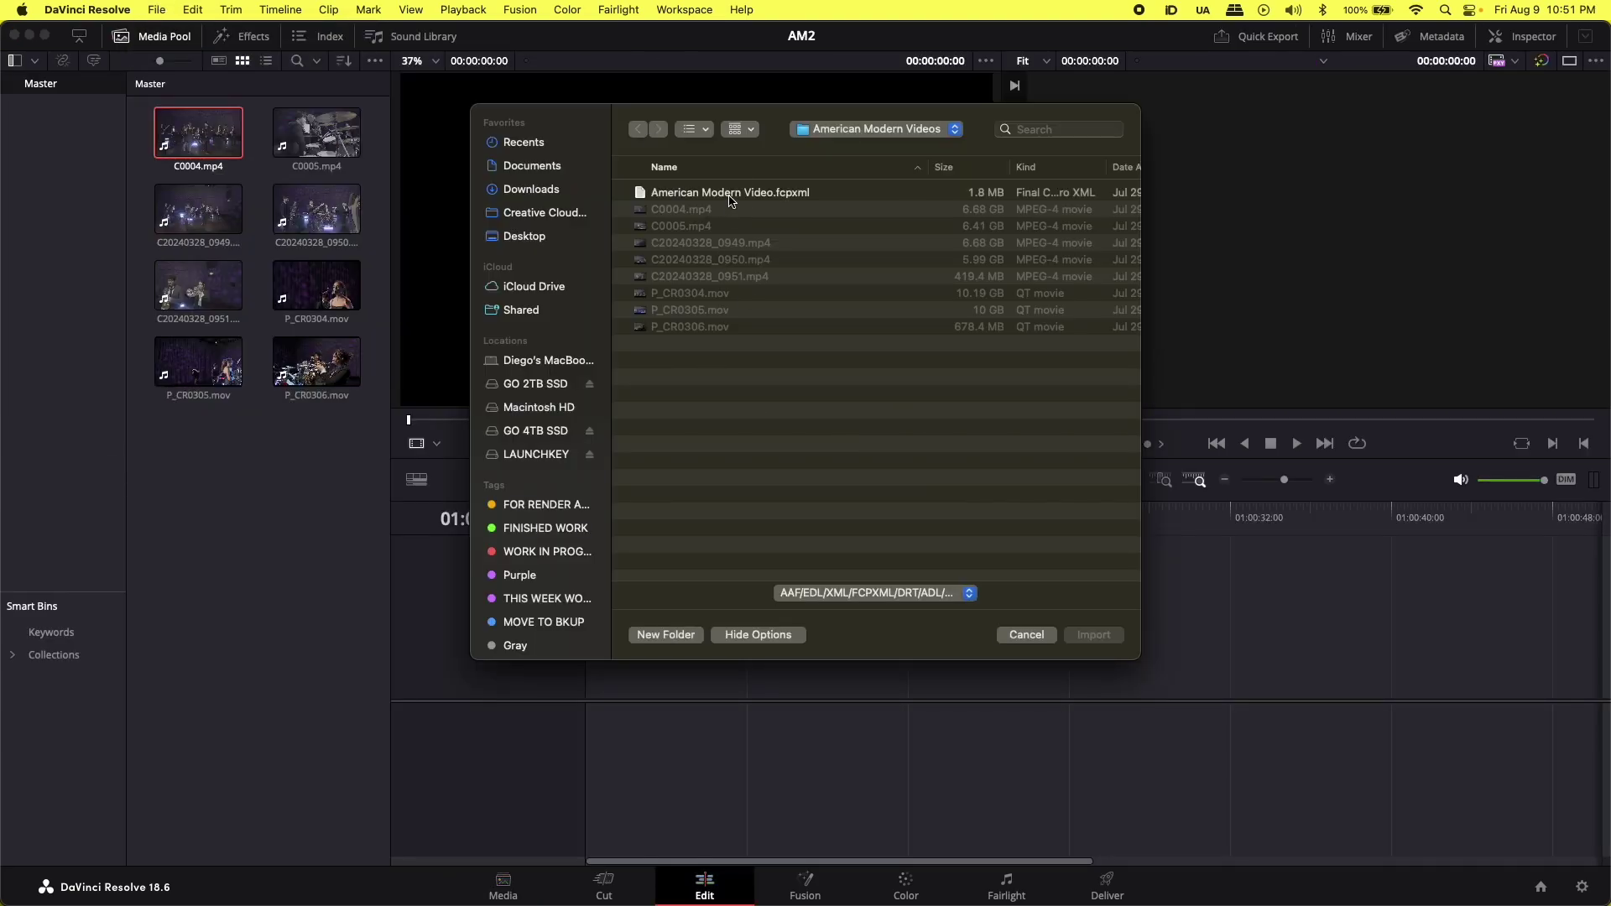
left_click(731, 195)
left_click(1100, 640)
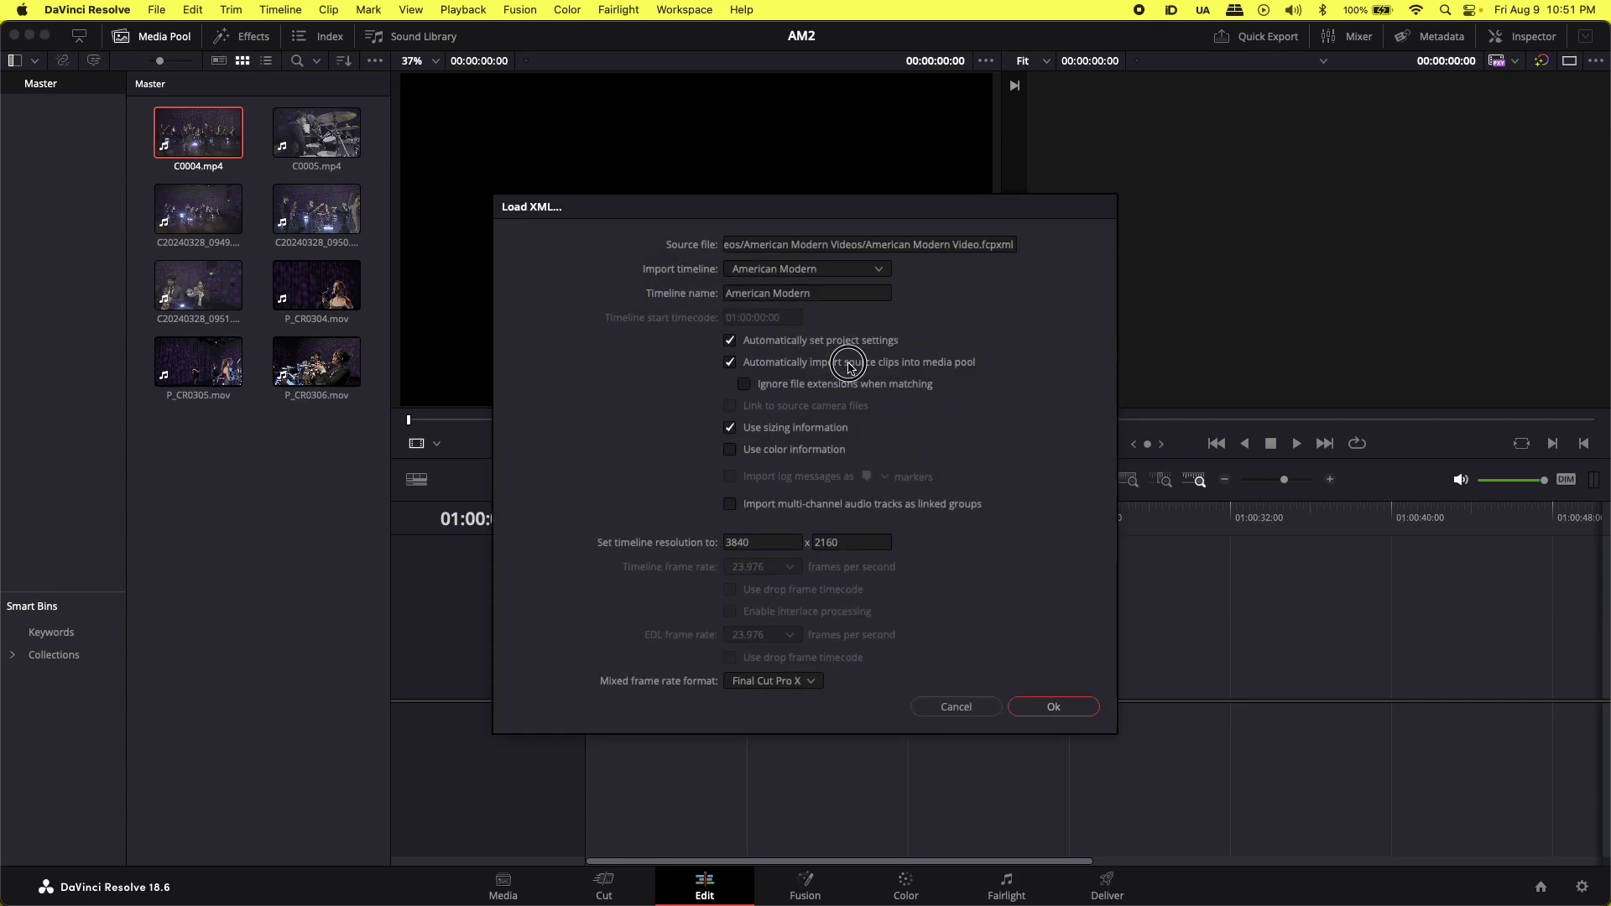
left_click(830, 362)
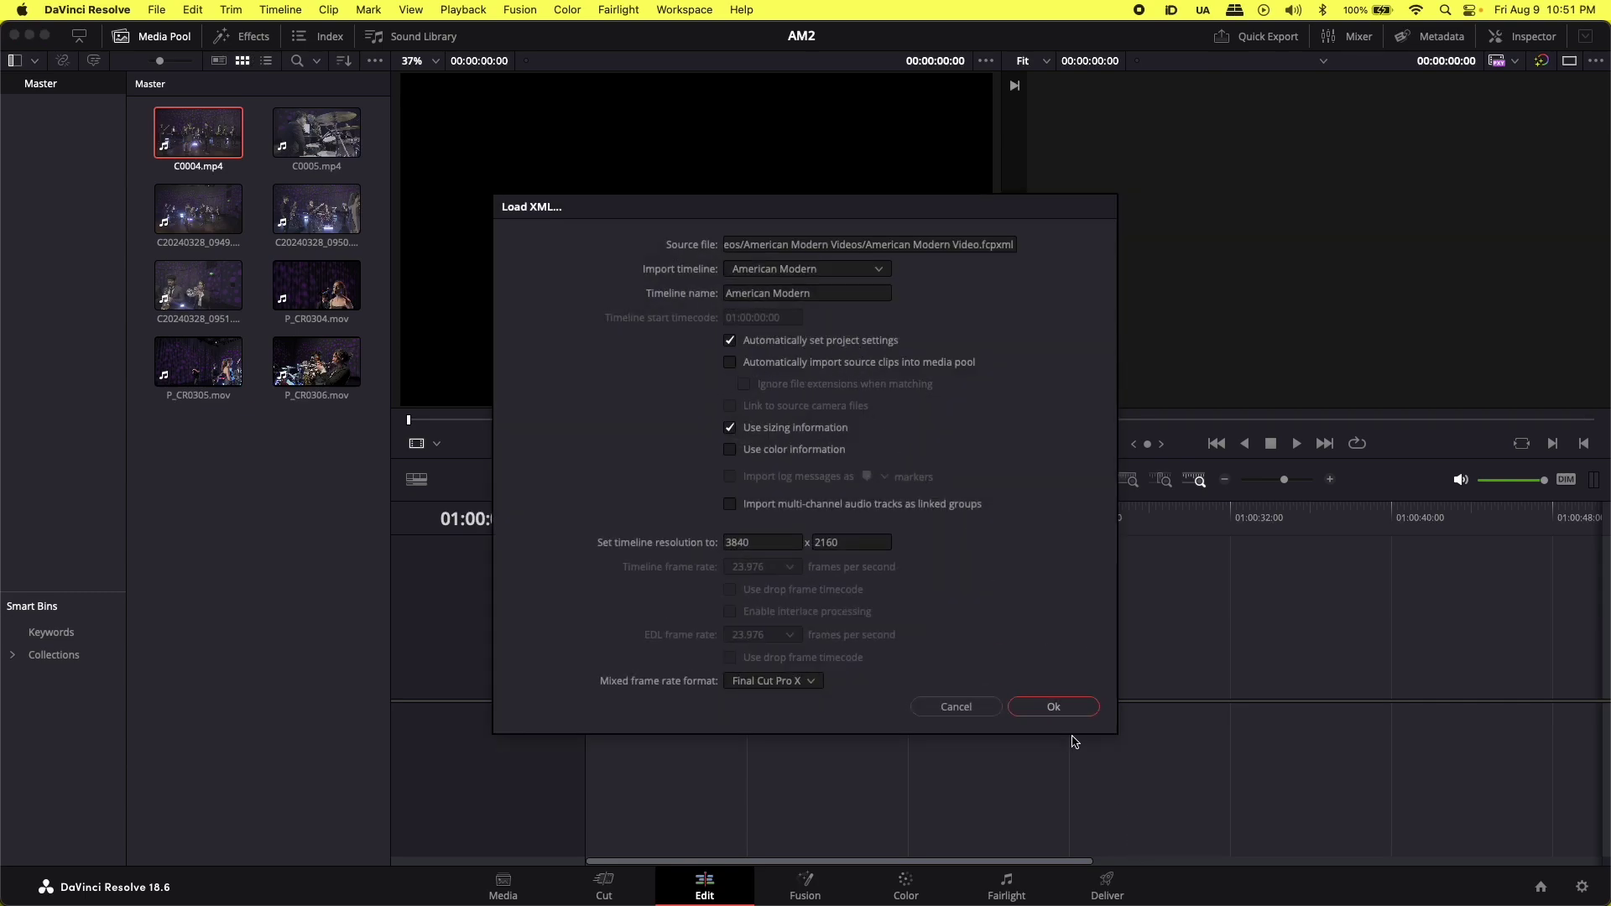
left_click(1053, 705)
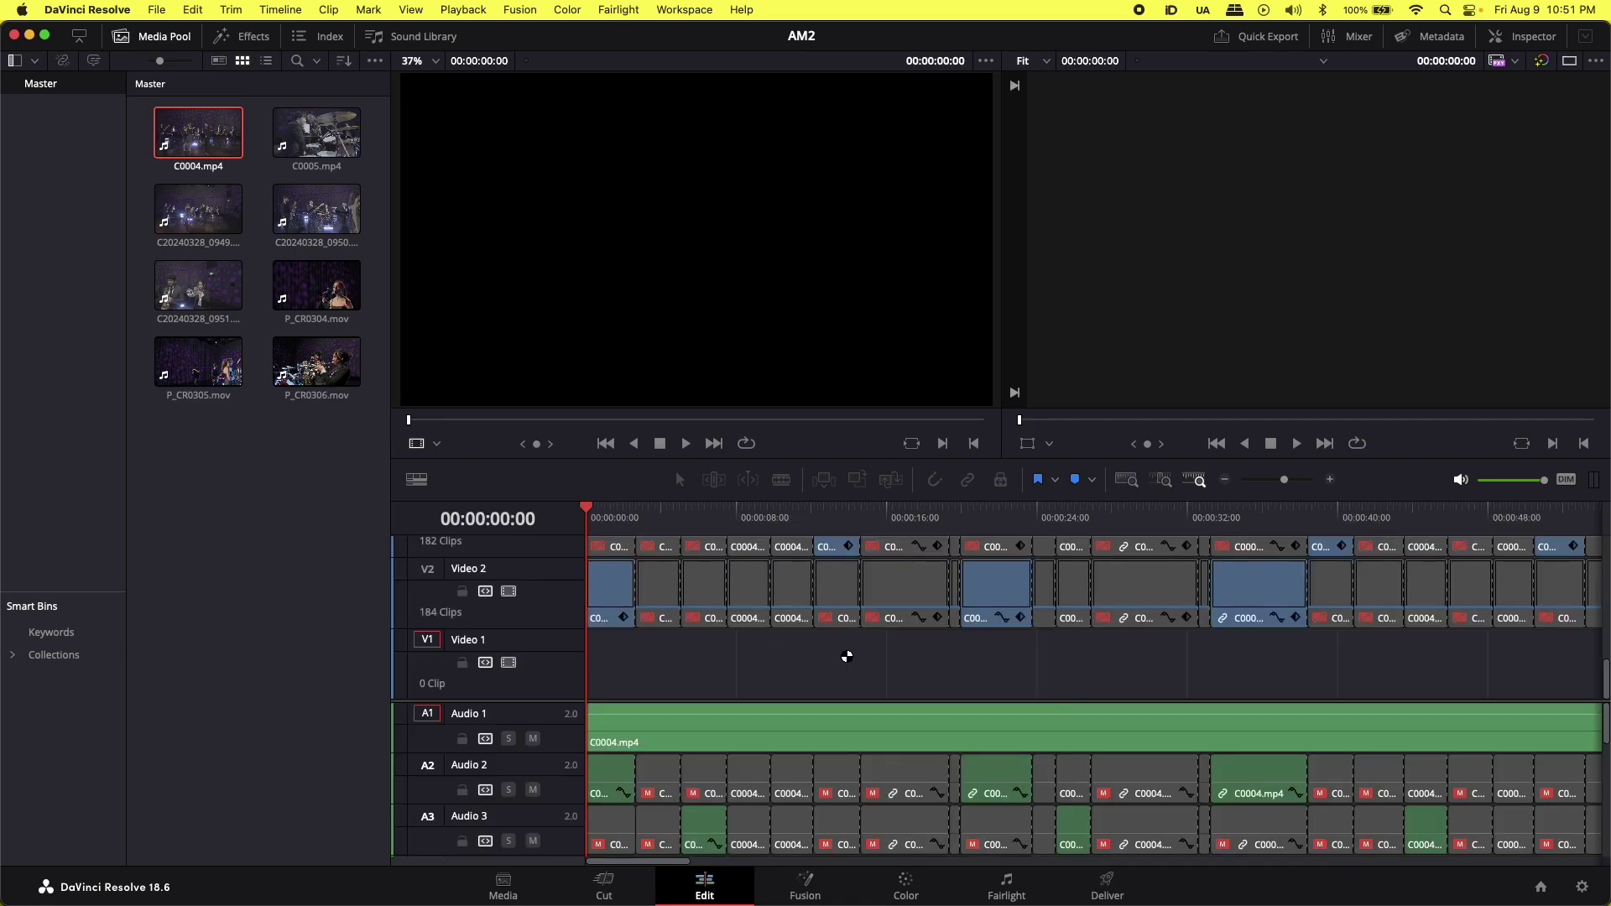
- Scroll through video tracks V1–V9 of the imported American Modern timeline
scroll(716, 622, "down", 3)
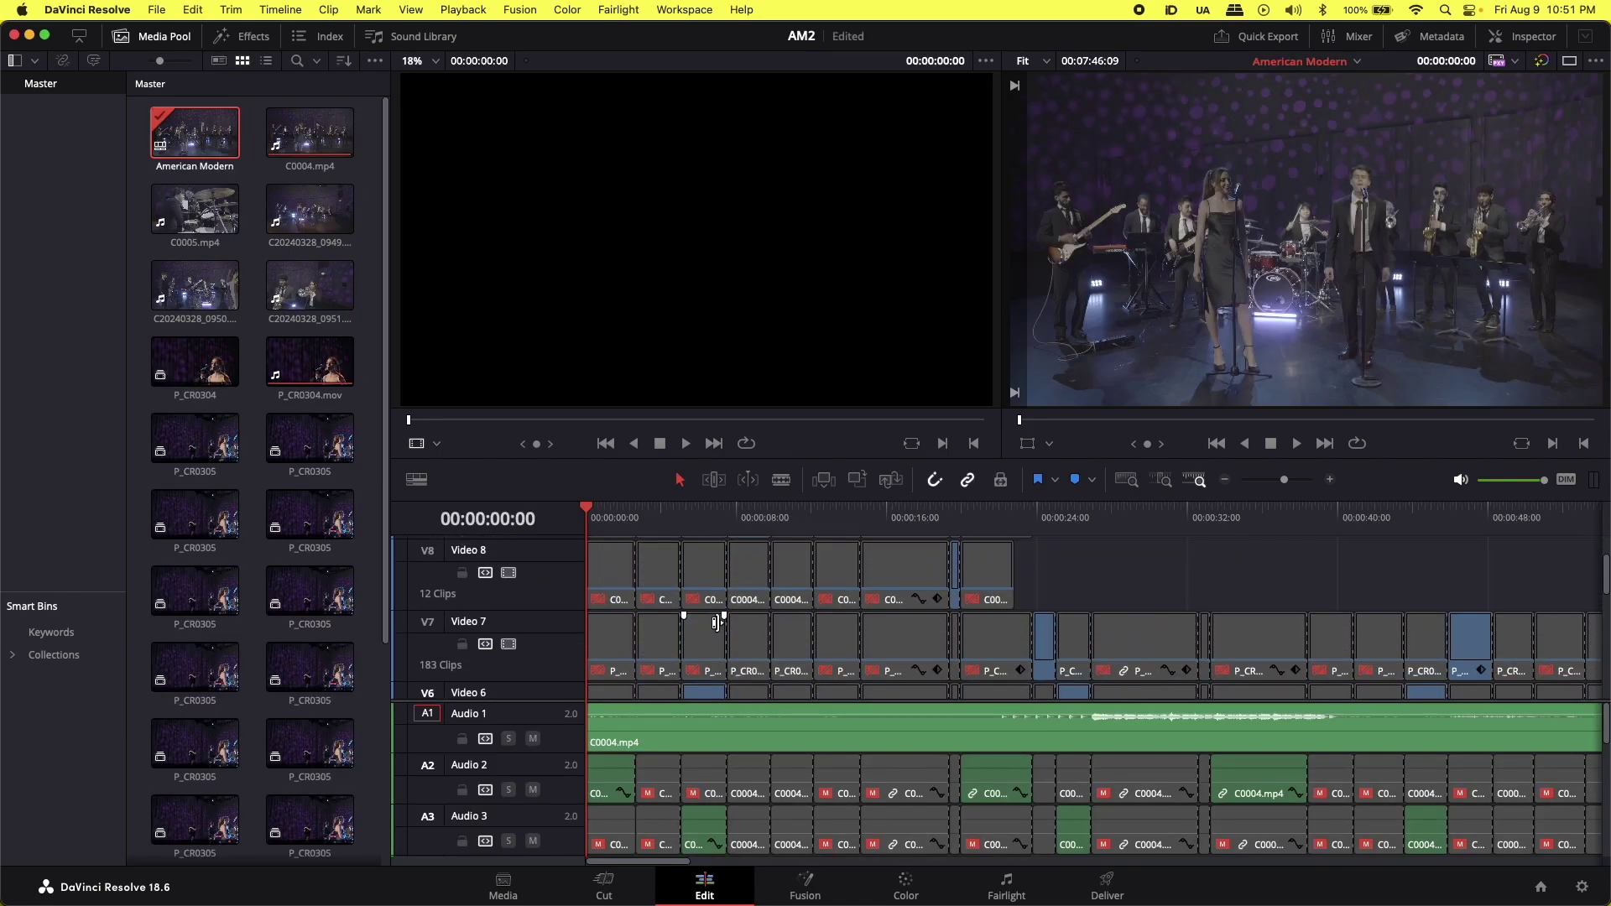
scroll(716, 622, "down", 5)
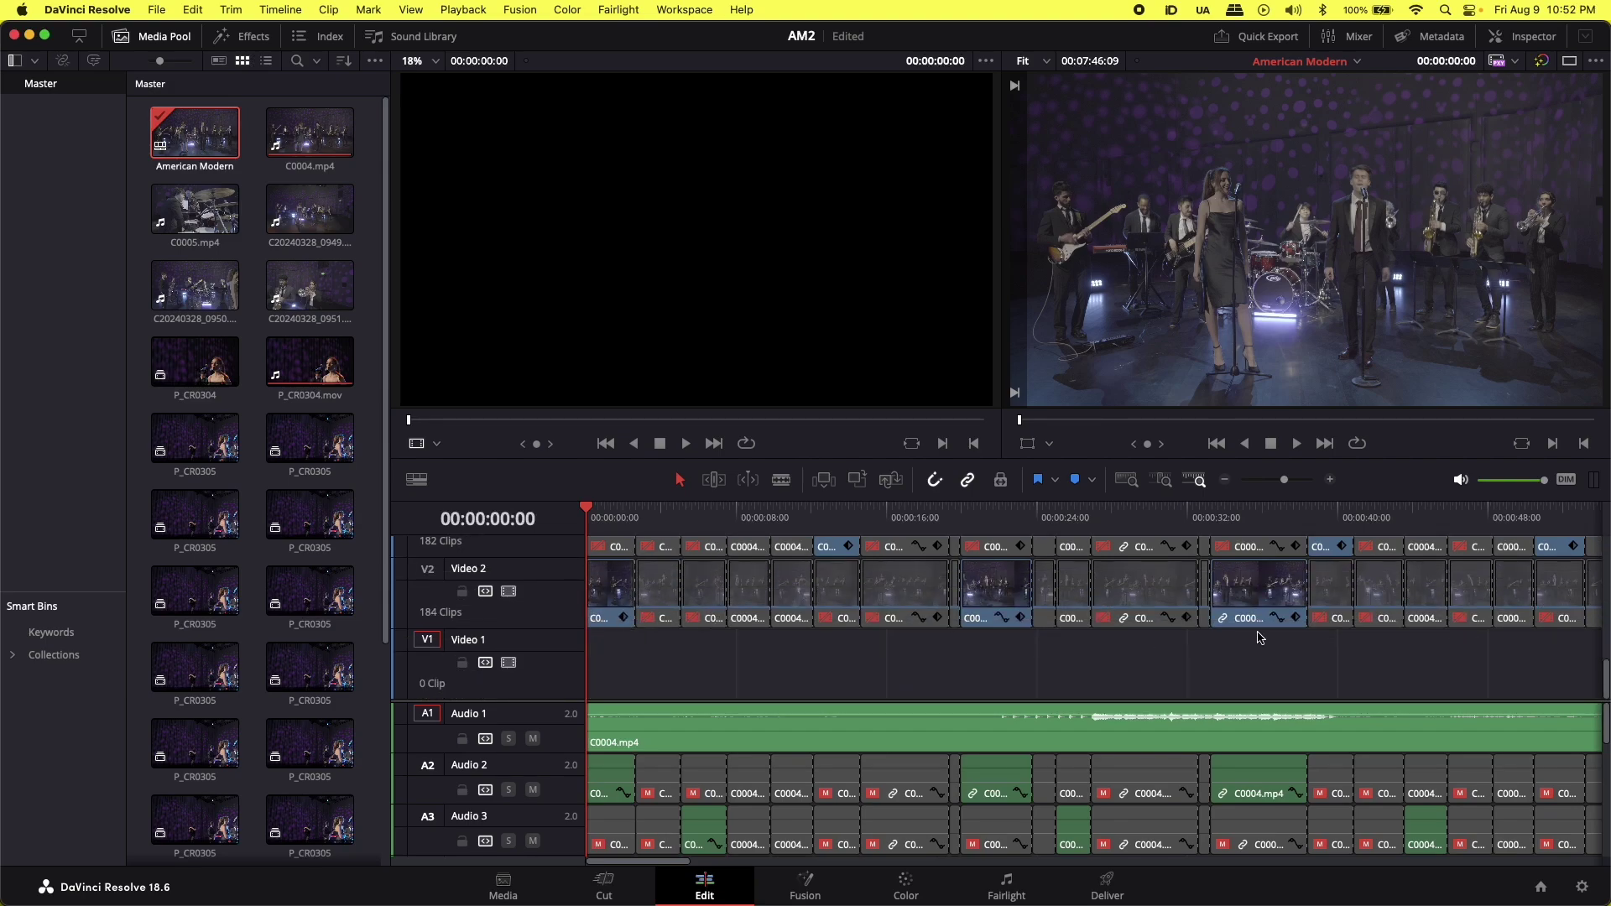
scroll(944, 592, "up", 3)
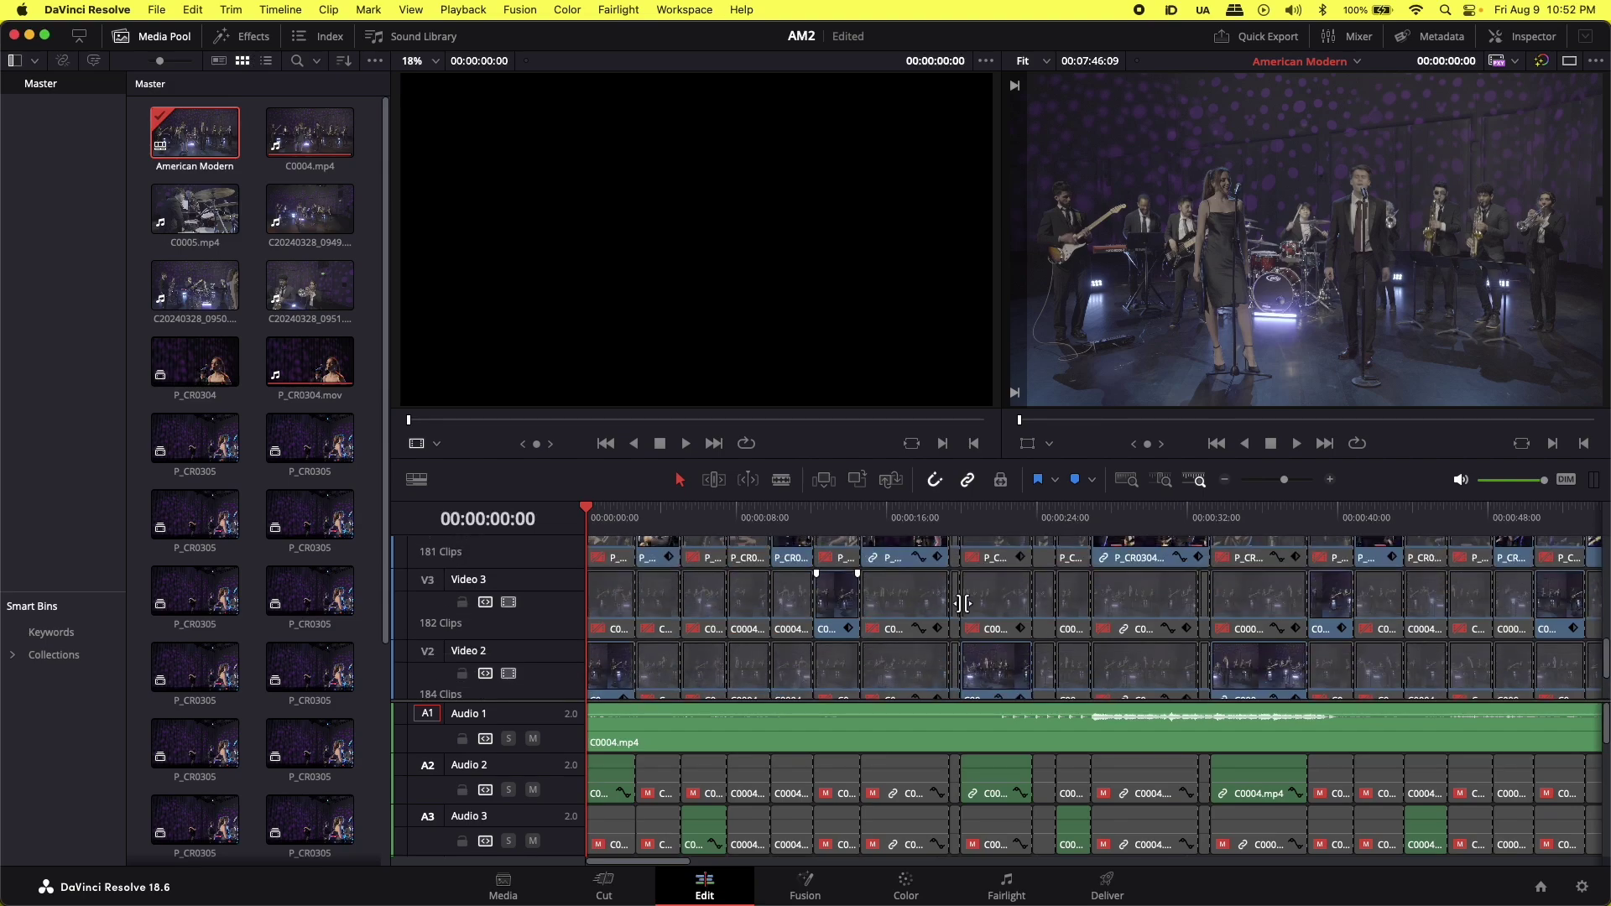
scroll(964, 604, "up", 3)
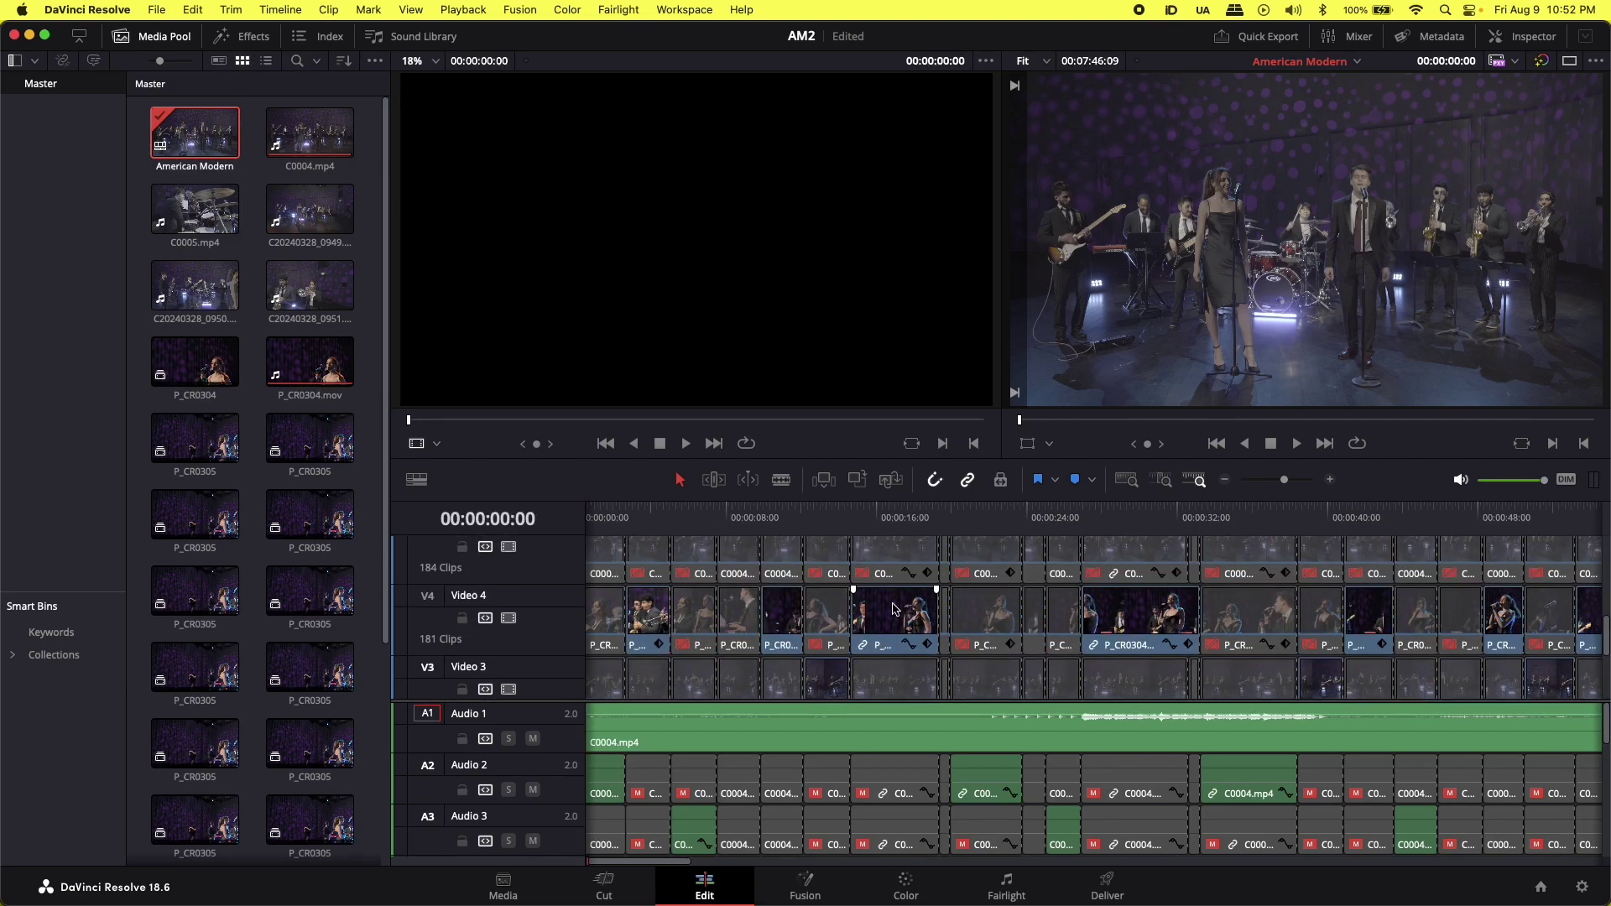
scroll(890, 621, "up", 8)
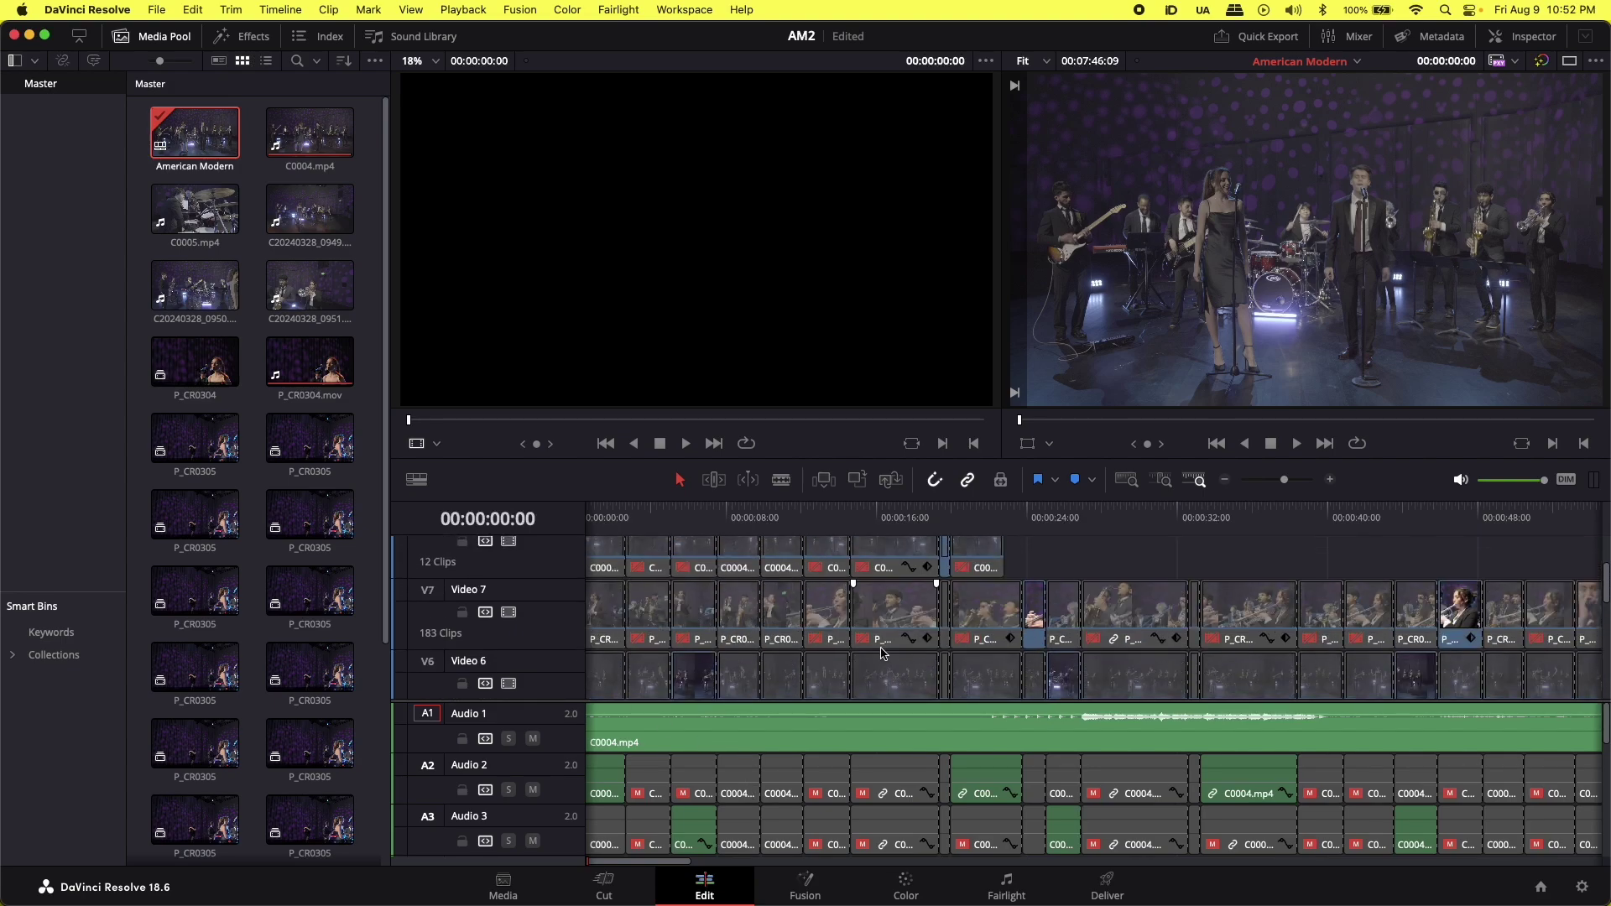
scroll(881, 654, "down", 12)
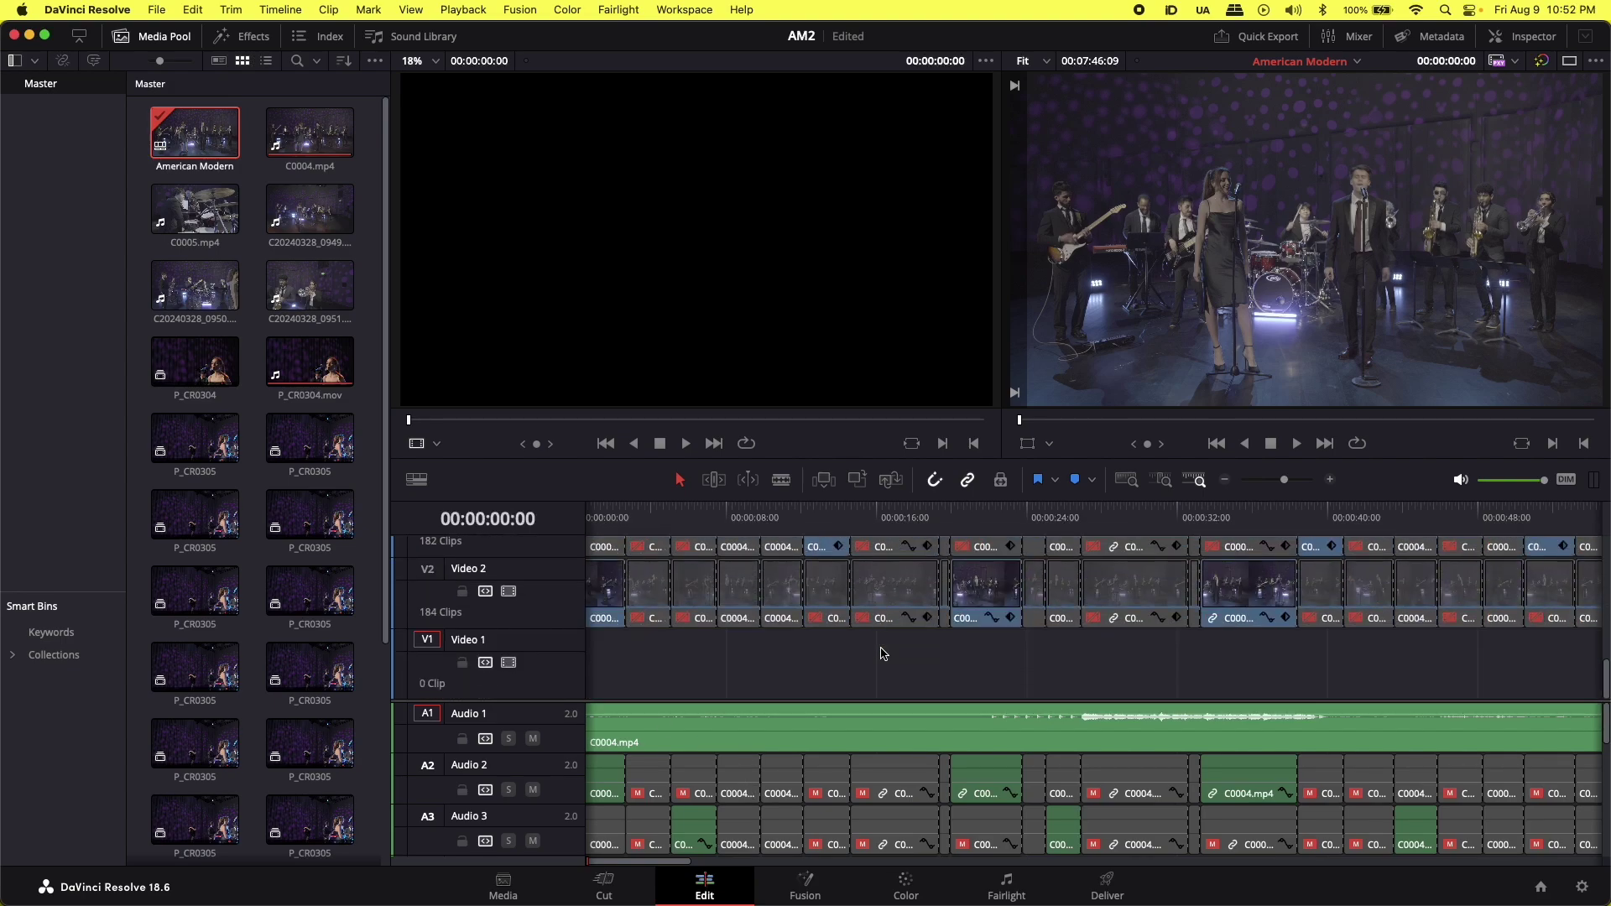
scroll(881, 654, "up", 5)
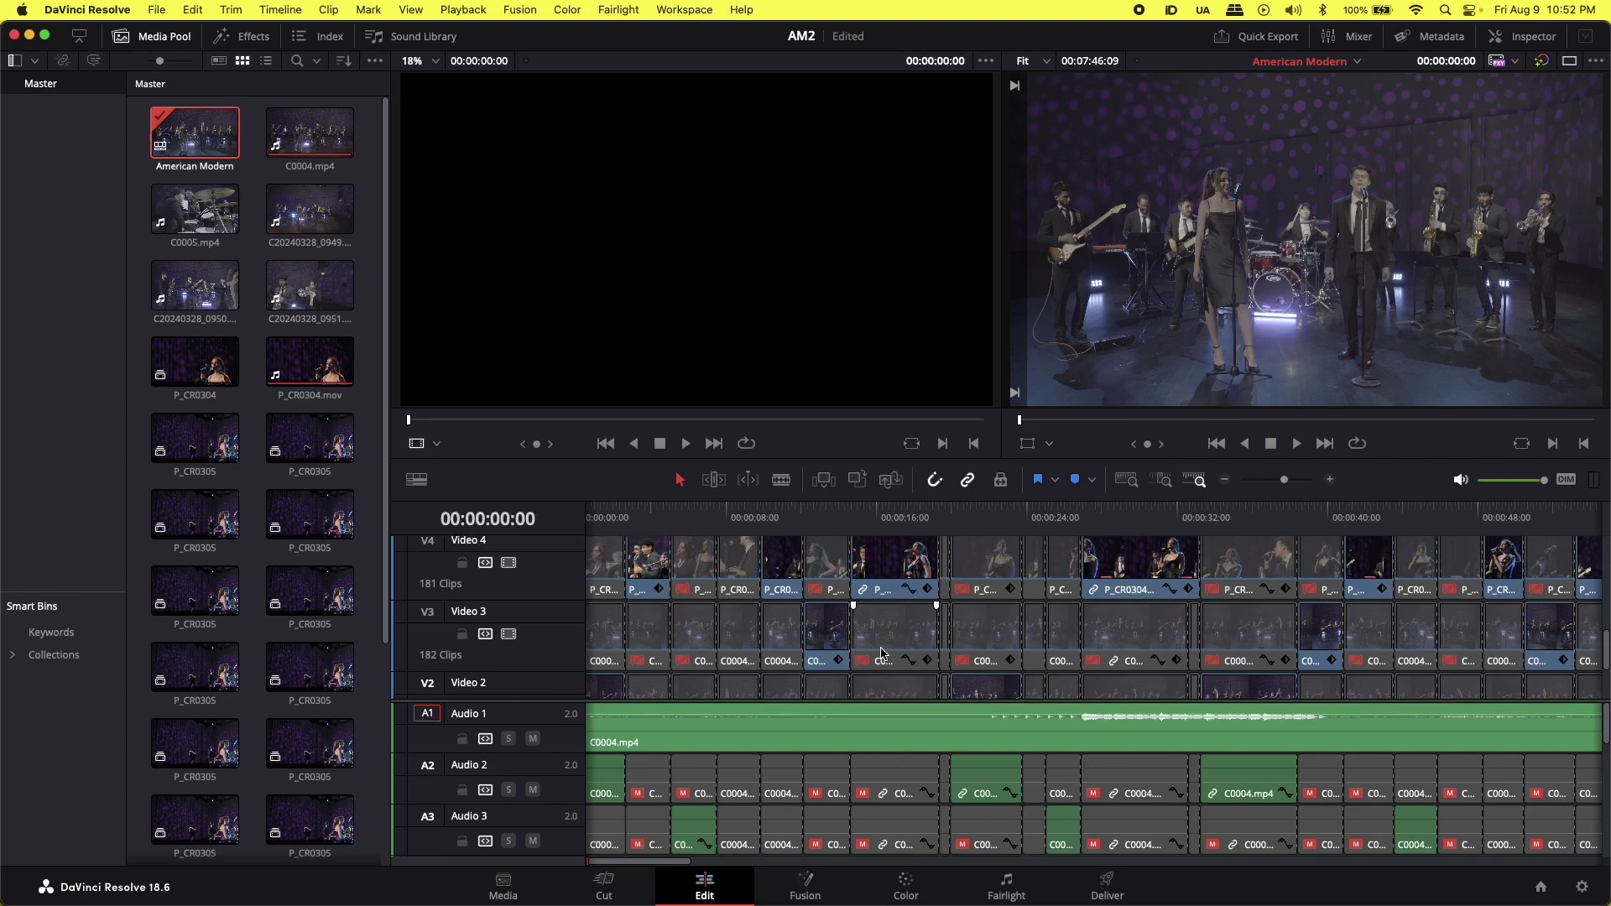
scroll(881, 653, "down", 3)
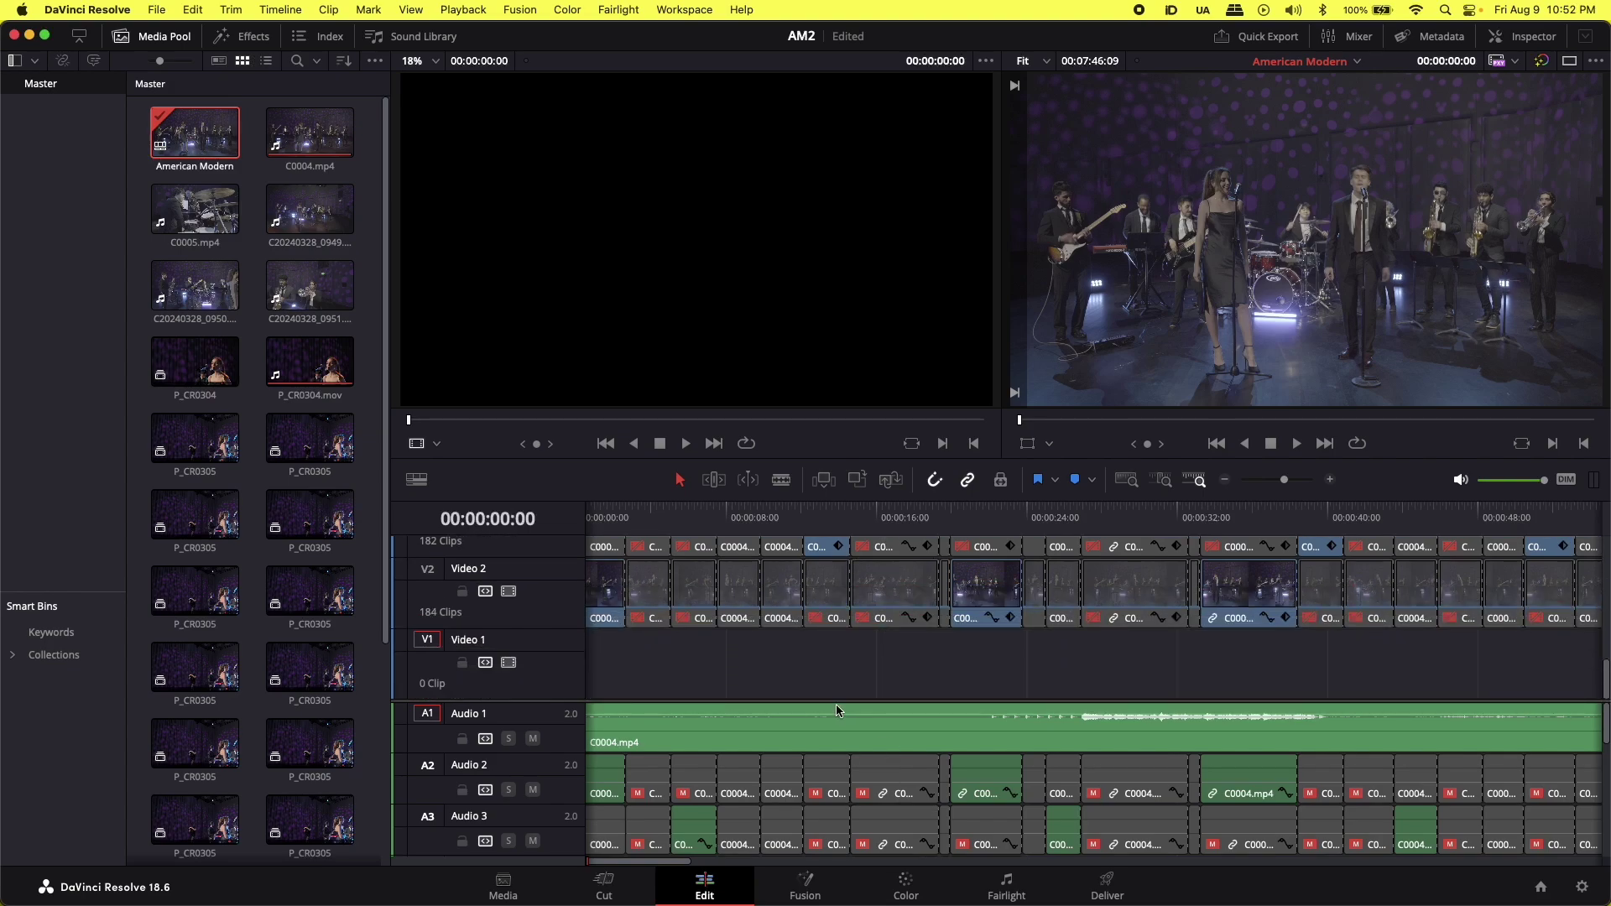
scroll(833, 642, "up", 10)
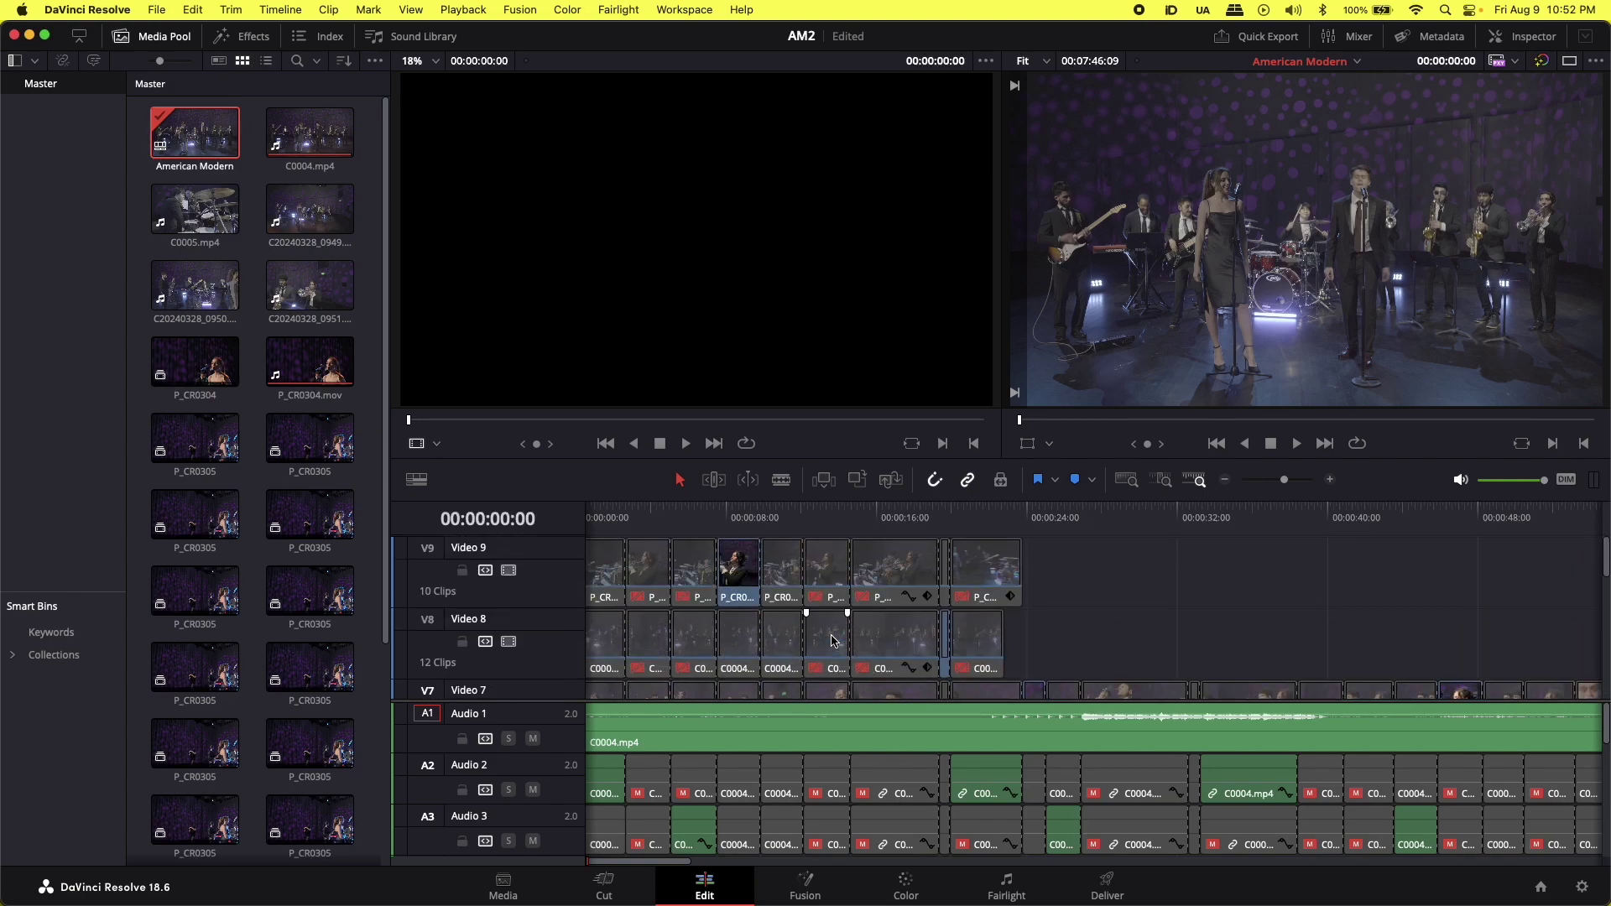
scroll(795, 657, "down", 3)
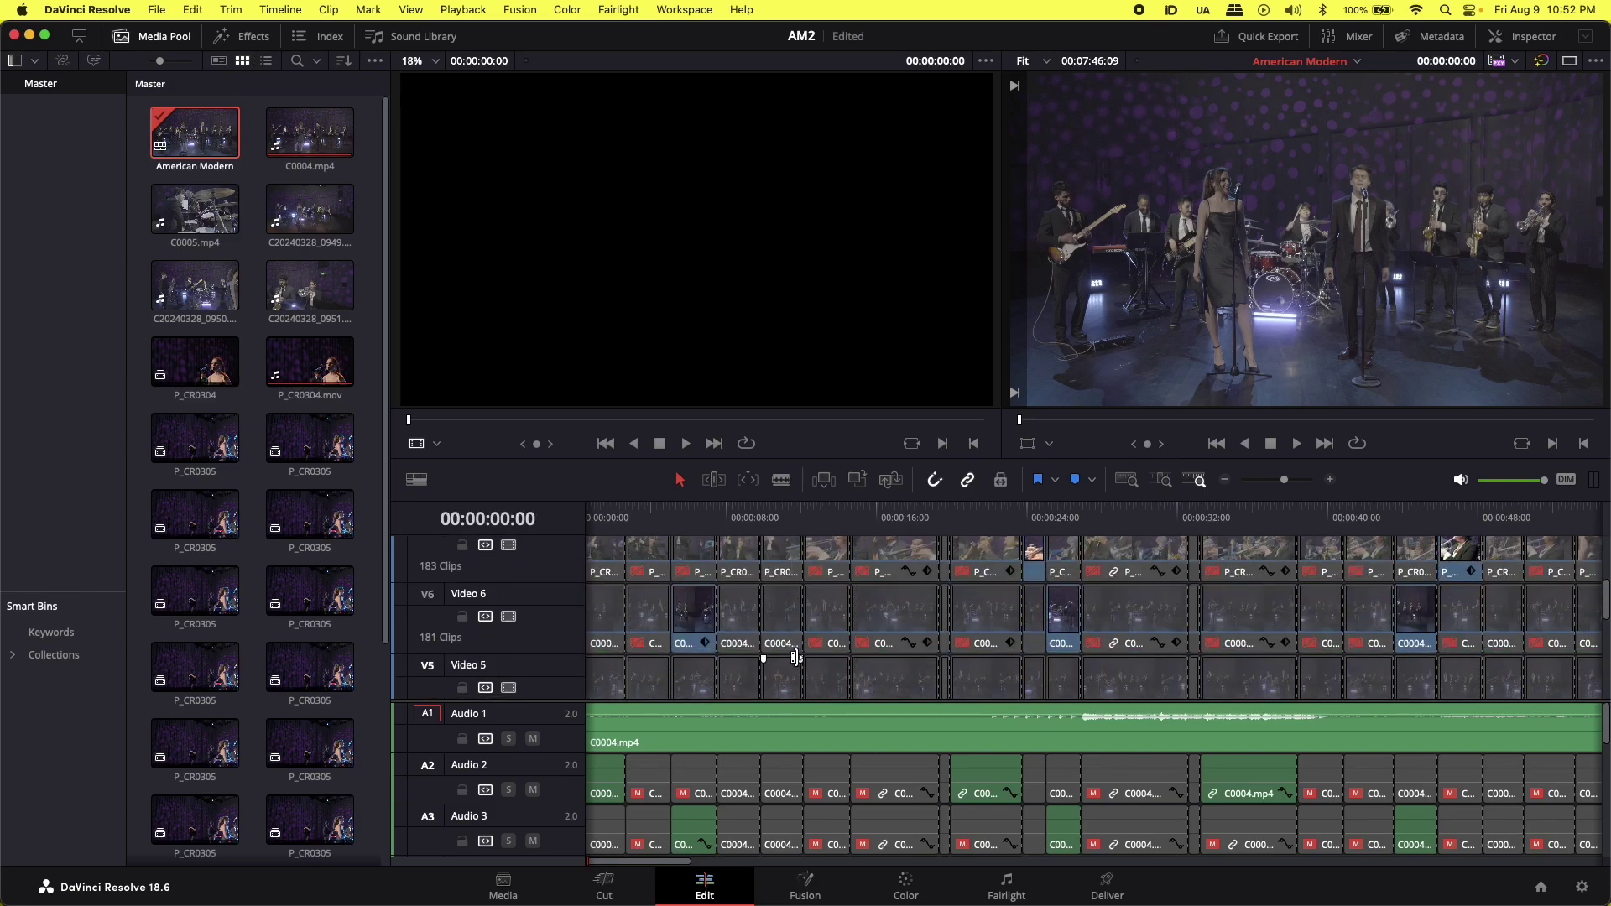